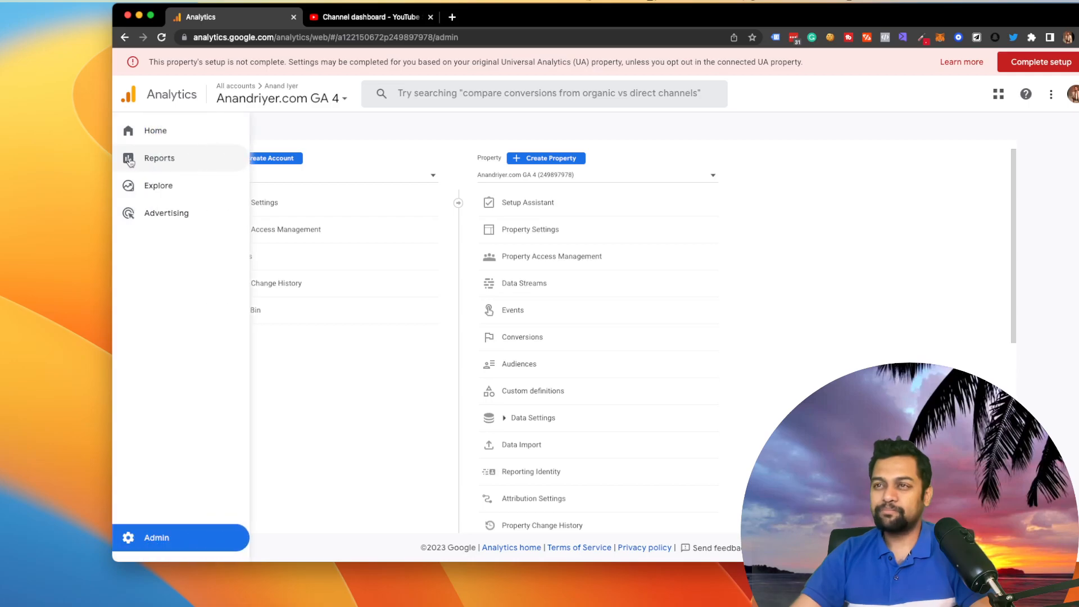
- Open the GA4 property's list of existing events in the admin settings
click(129, 160)
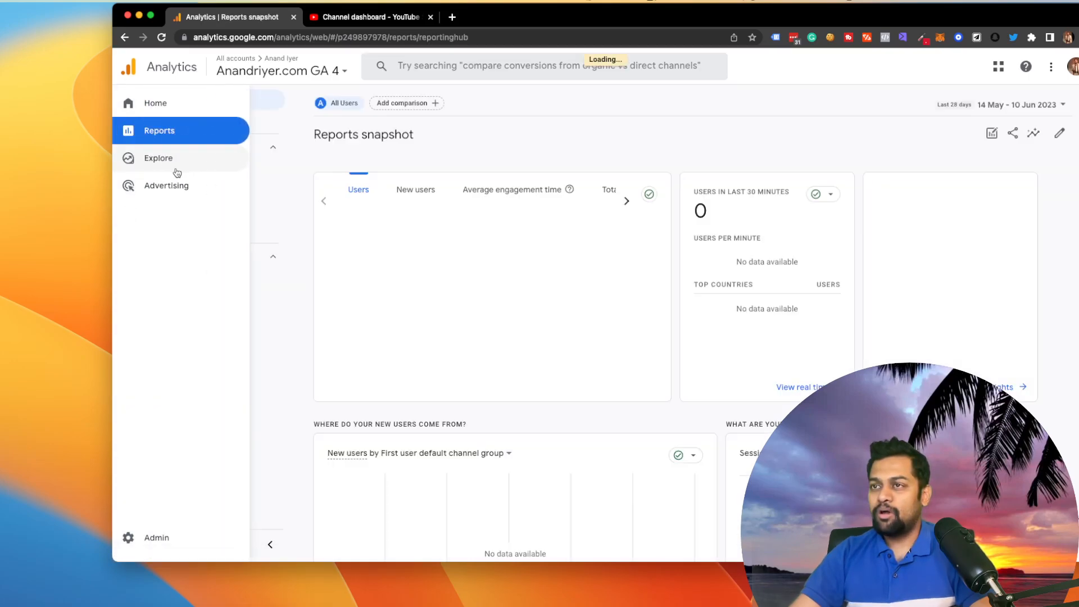
click(128, 544)
click(526, 318)
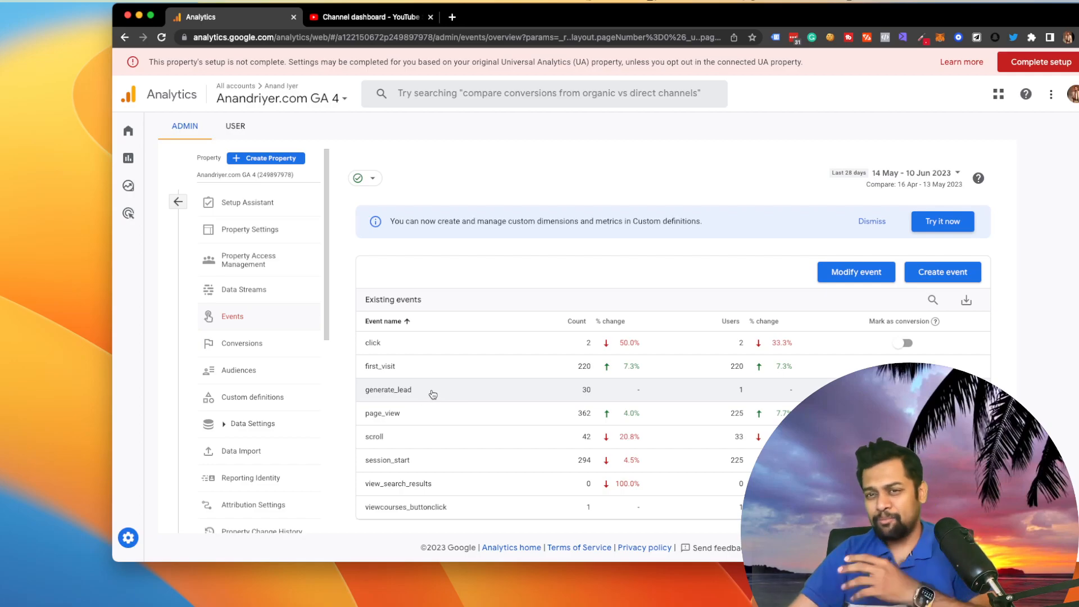
- Switch to Google Tag Manager in a separate browser tab and open the website container's list of tags
click(453, 18)
text(t)
key(Return)
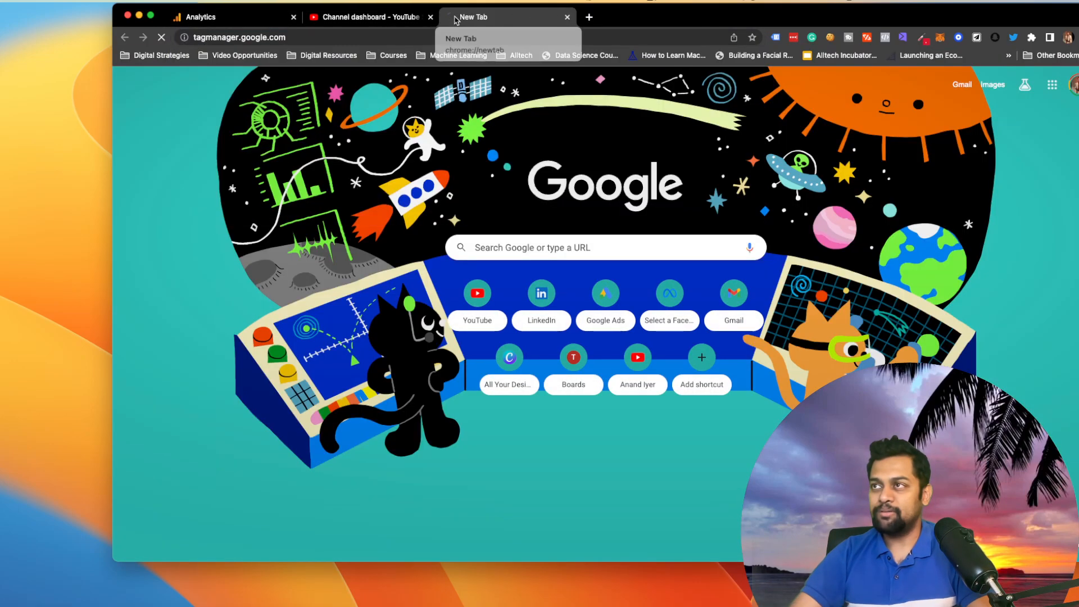
key(super+w)
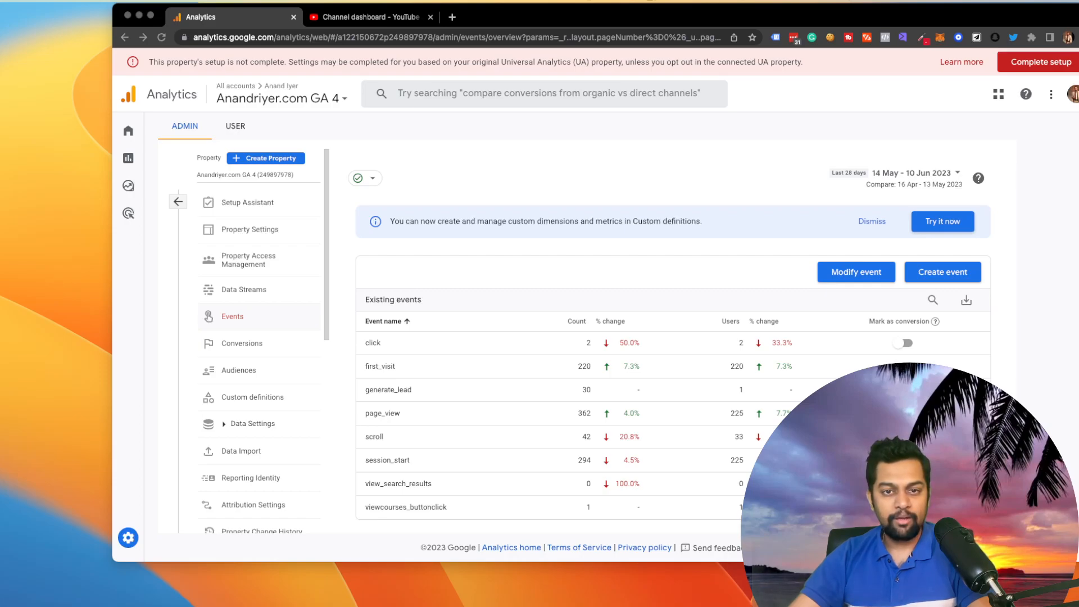
drag(955, 606, 697, 17)
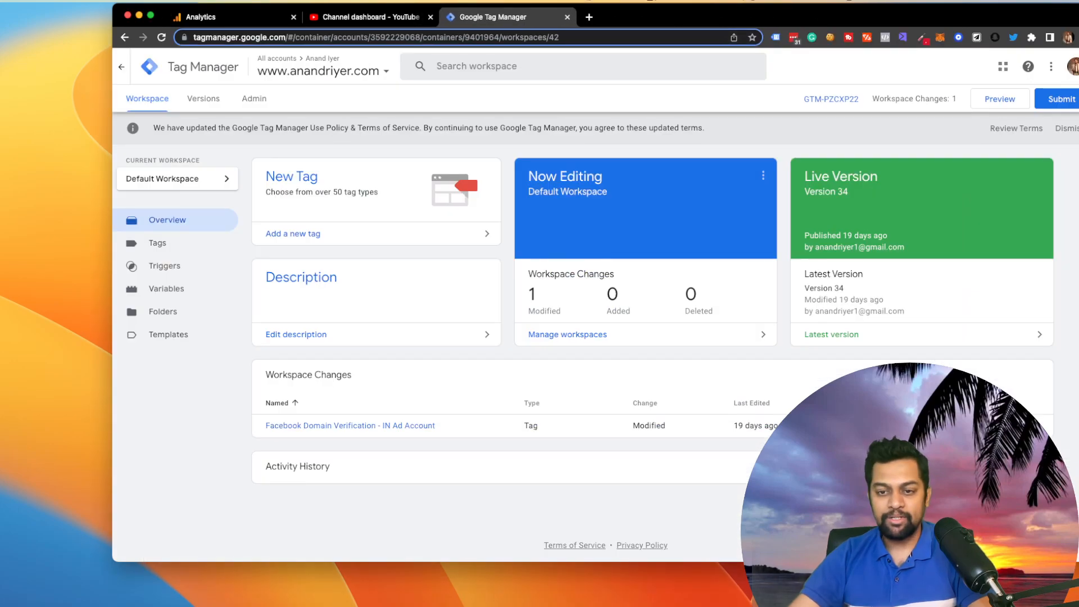
click(160, 243)
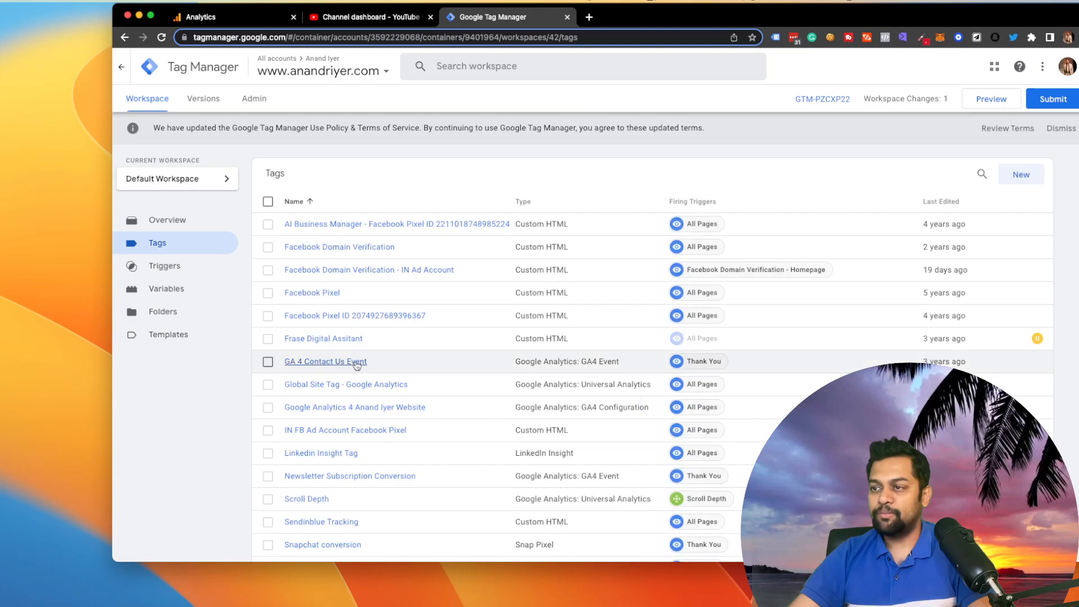
- Search the tag list page for "gener" and "lead" to locate the tag that sends the generate_lead event
scroll(358, 355, down, 3)
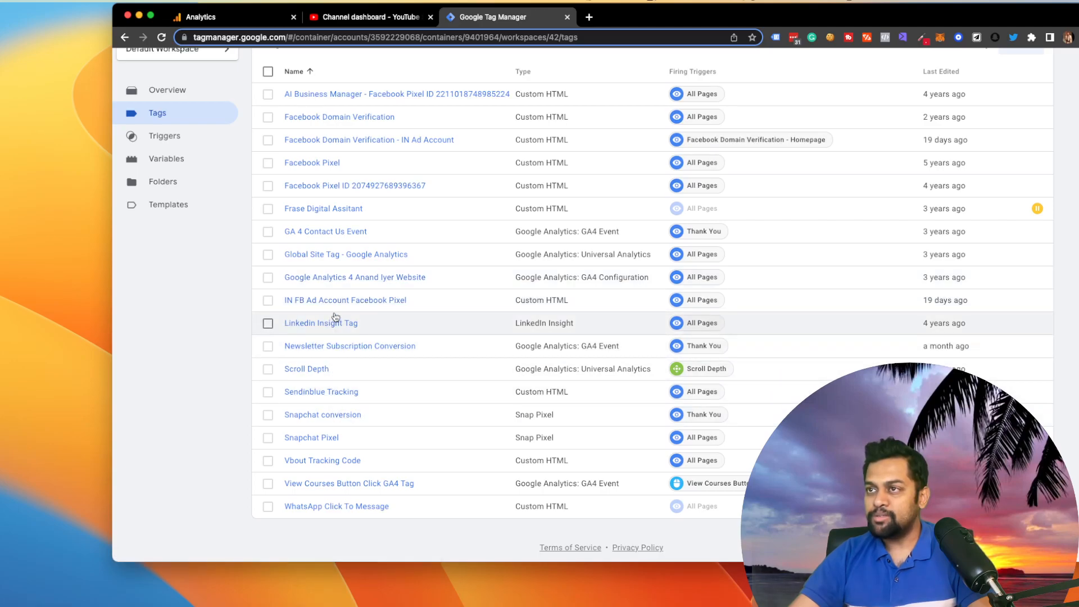
key(super+f)
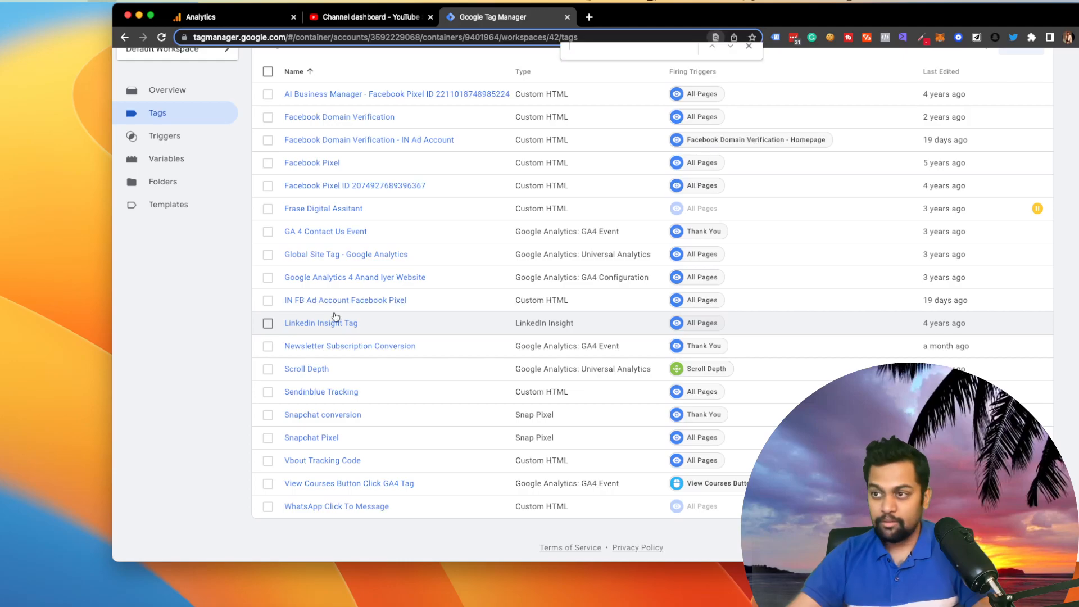
text(gener)
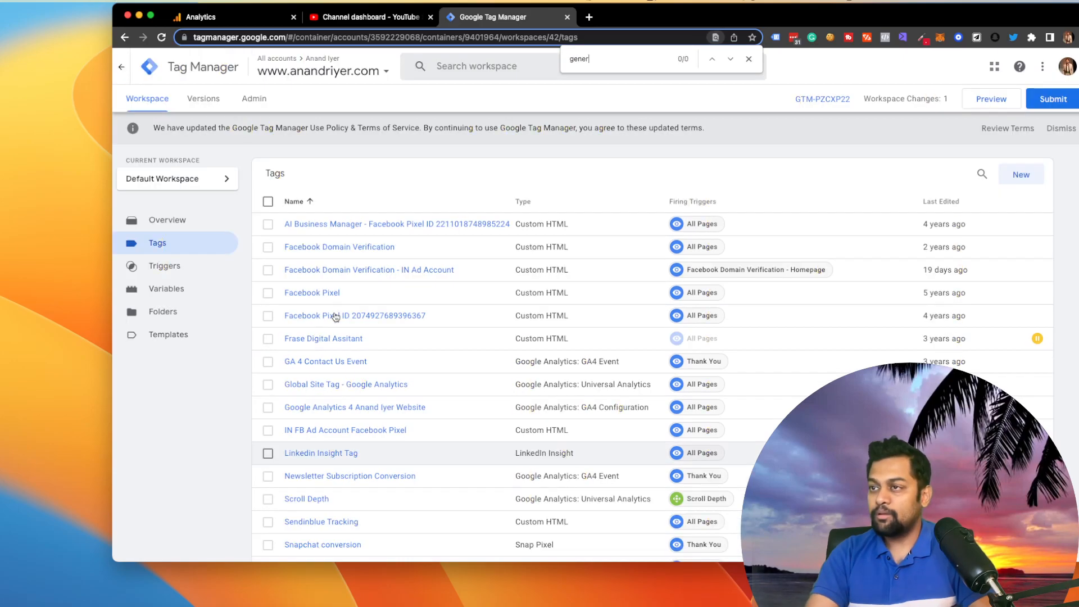
key(BackSpace)
key(BackSpace)
key(BackSpace)
key(BackSpace)
text(lead)
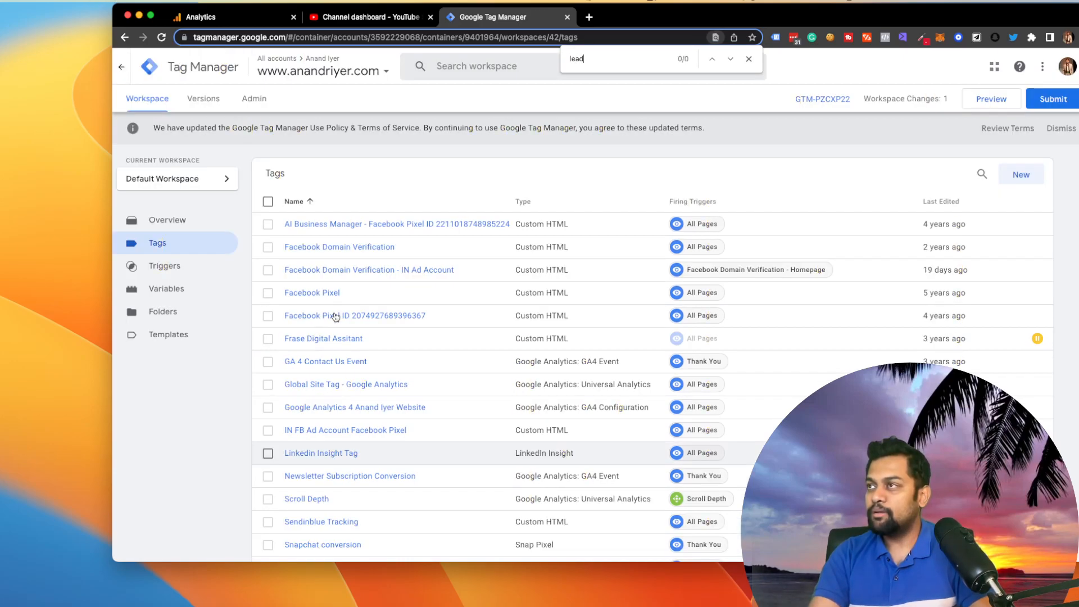
- Open the GA 4 Contact Us Event tag and examine its configuration tag, event name, event parameters and advanced settings
click(348, 364)
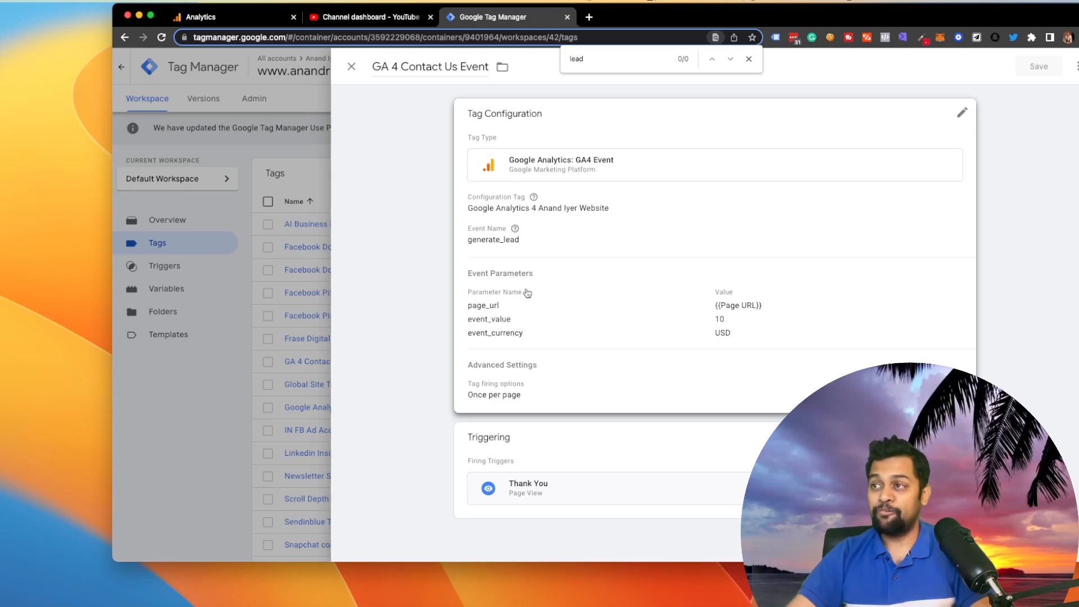
mouse_move(515, 229)
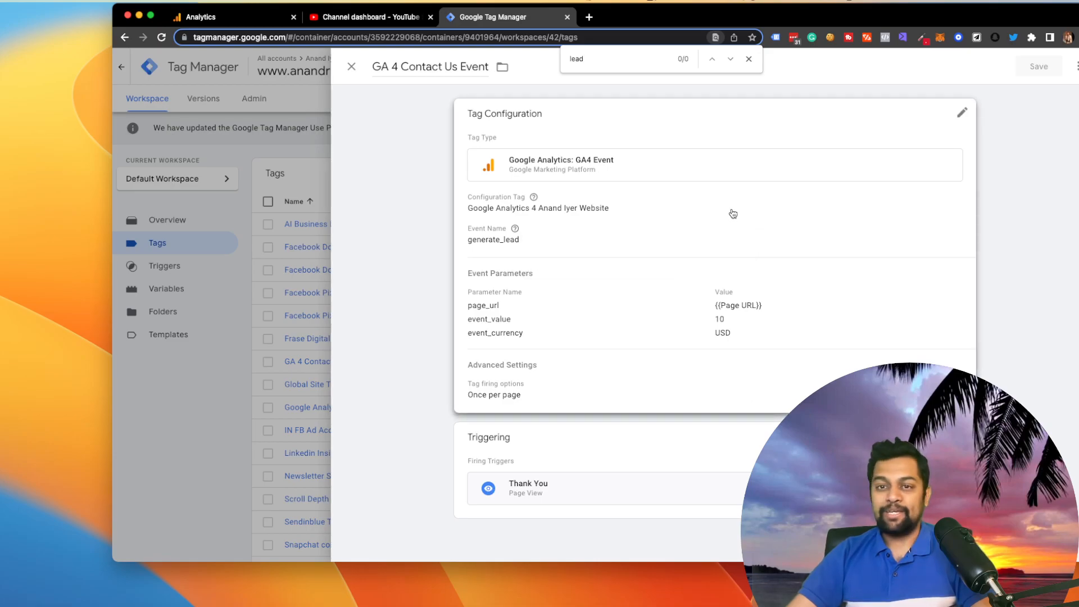
click(623, 174)
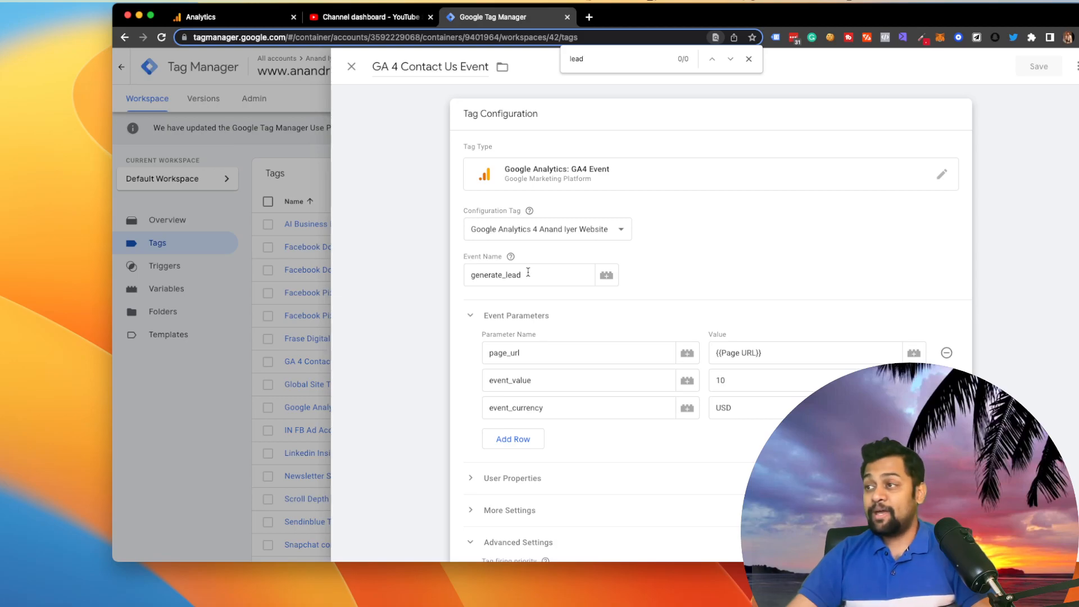
scroll(667, 270, down, 1)
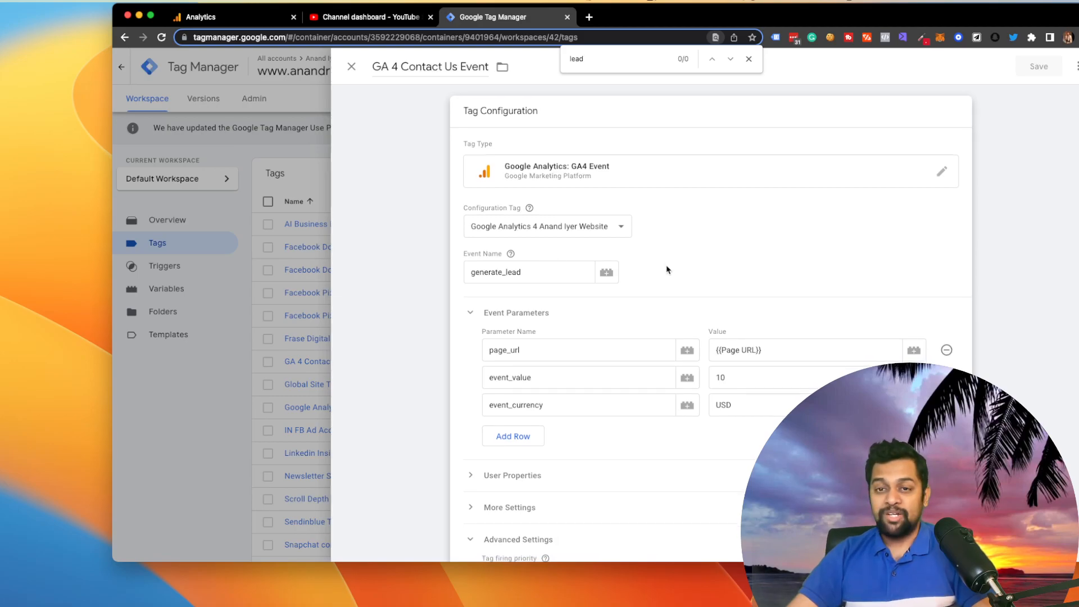
scroll(667, 270, down, 1)
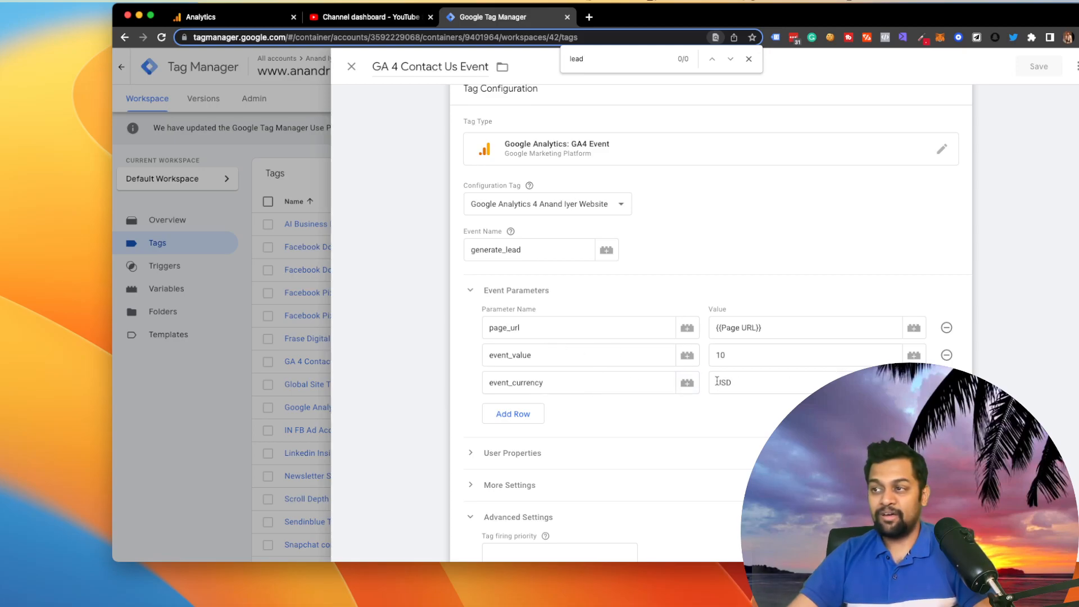
scroll(739, 381, down, 6)
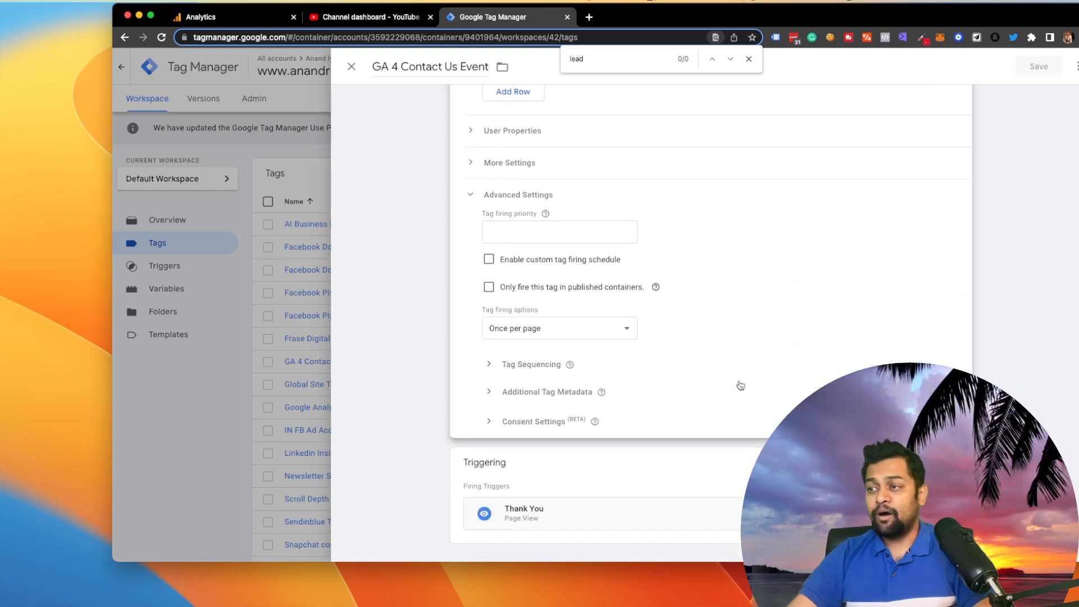
scroll(741, 385, up, 4)
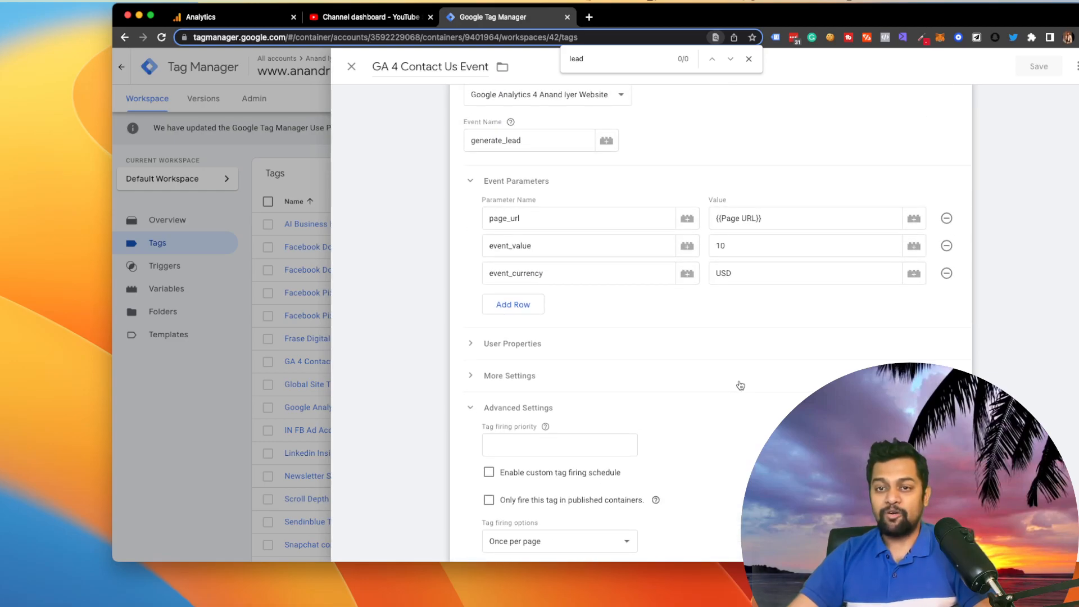
scroll(741, 385, down, 1)
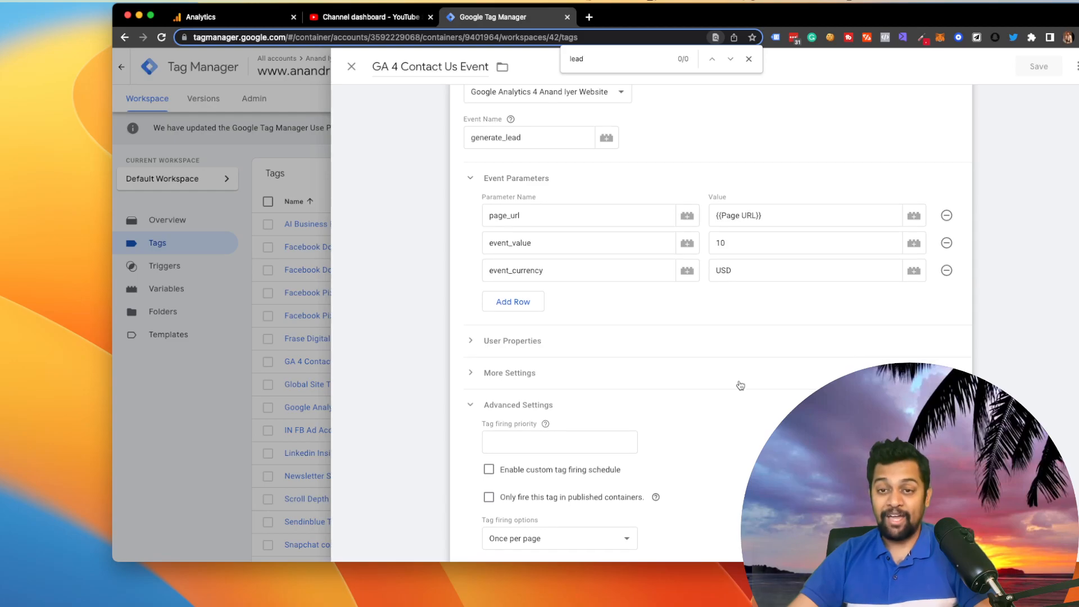
- Inspect the tag's Thank You firing trigger, recheck the tag configuration and close the tag without changes
scroll(740, 385, down, 4)
click(656, 516)
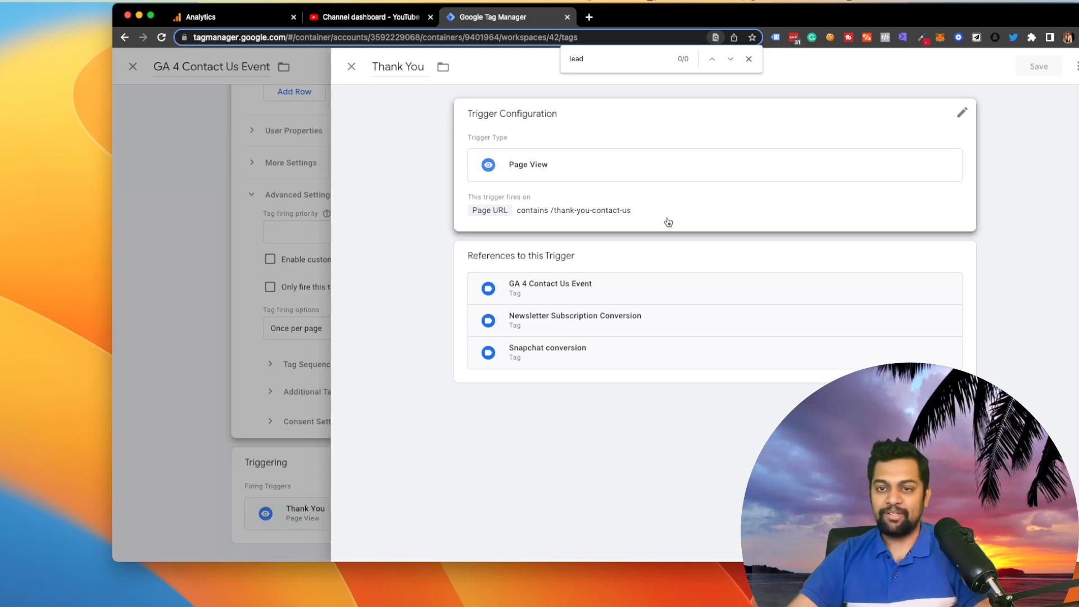
click(351, 68)
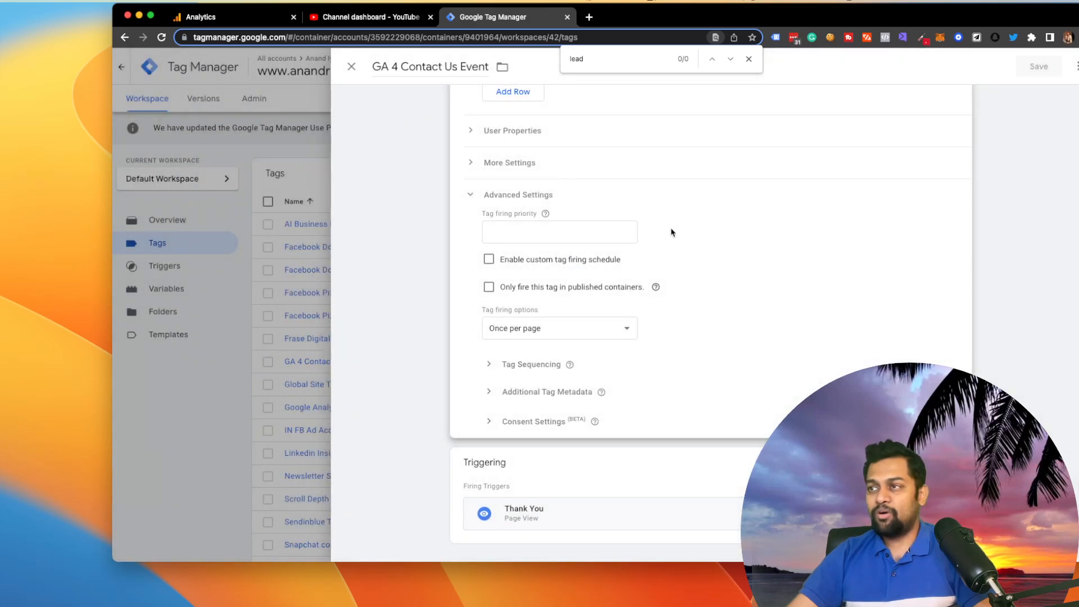
scroll(694, 294, up, 6)
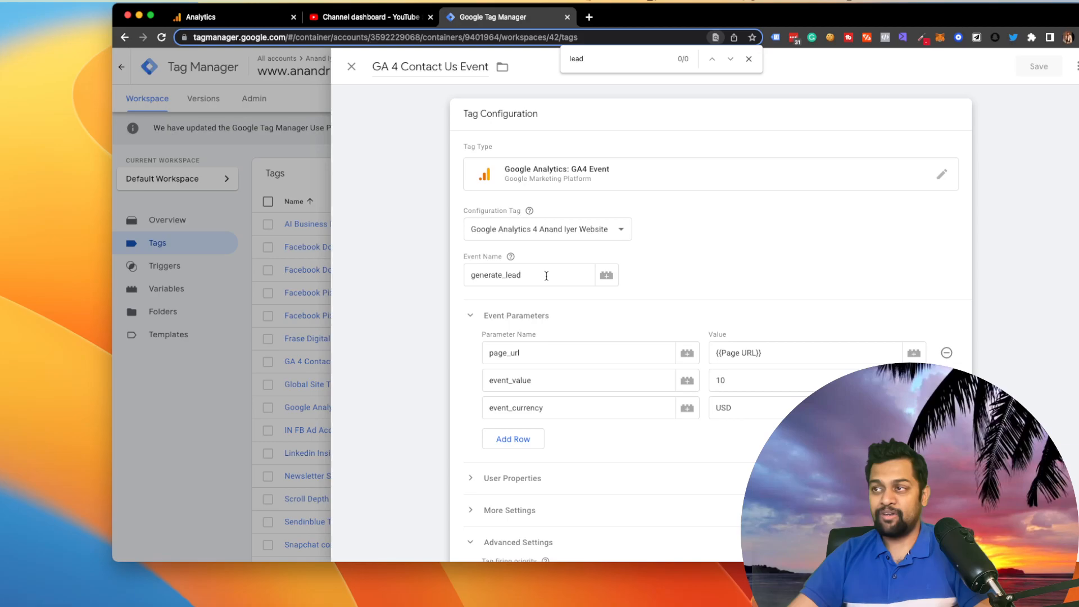
click(351, 67)
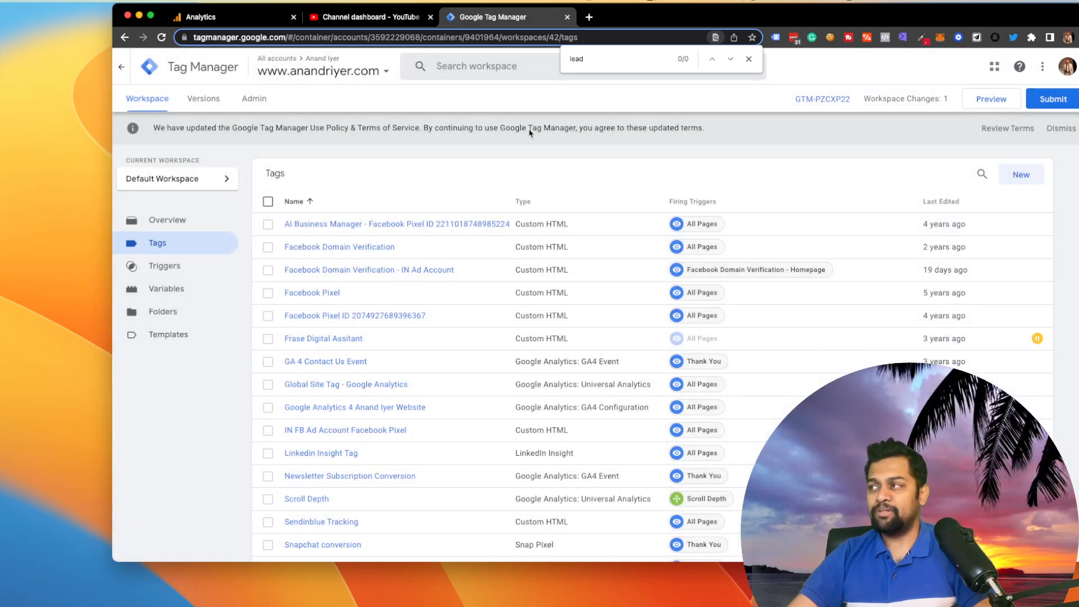
- Start preview mode for the container and connect Tag Assistant to the website with the debug signal included
click(991, 99)
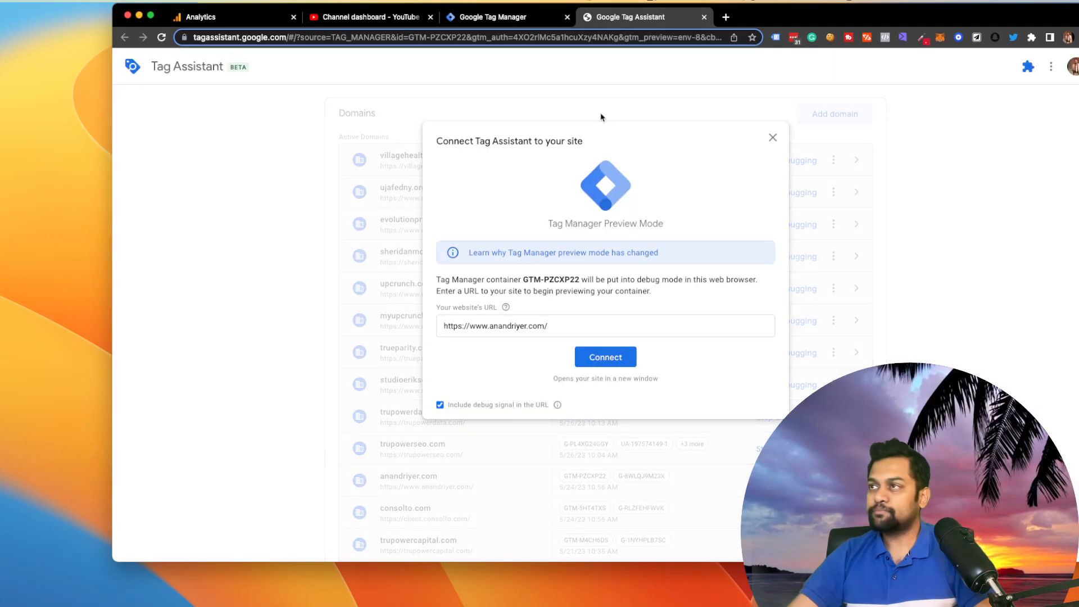
click(634, 361)
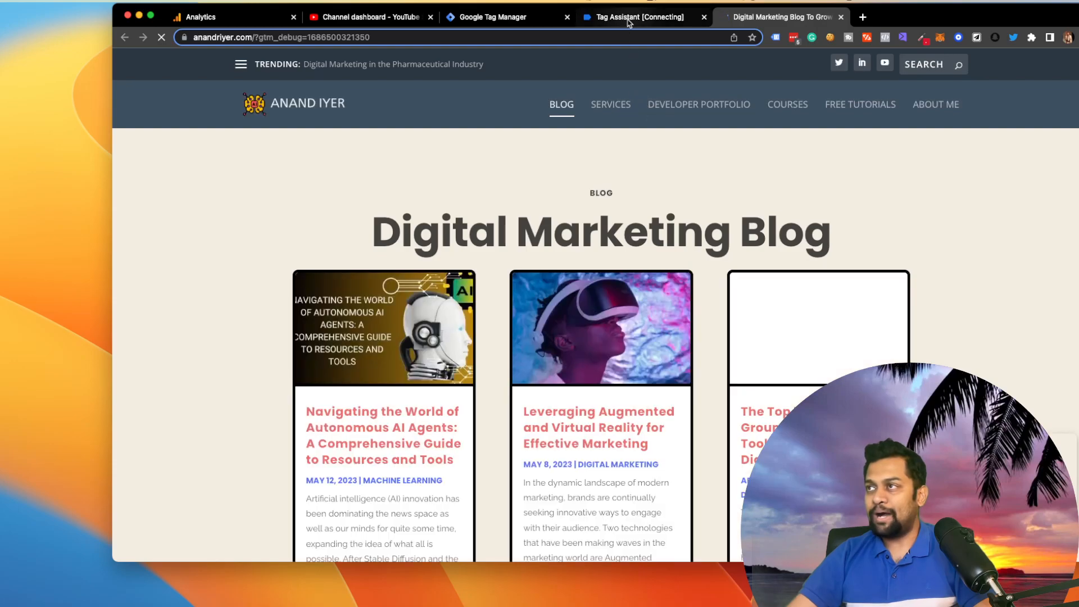
click(629, 21)
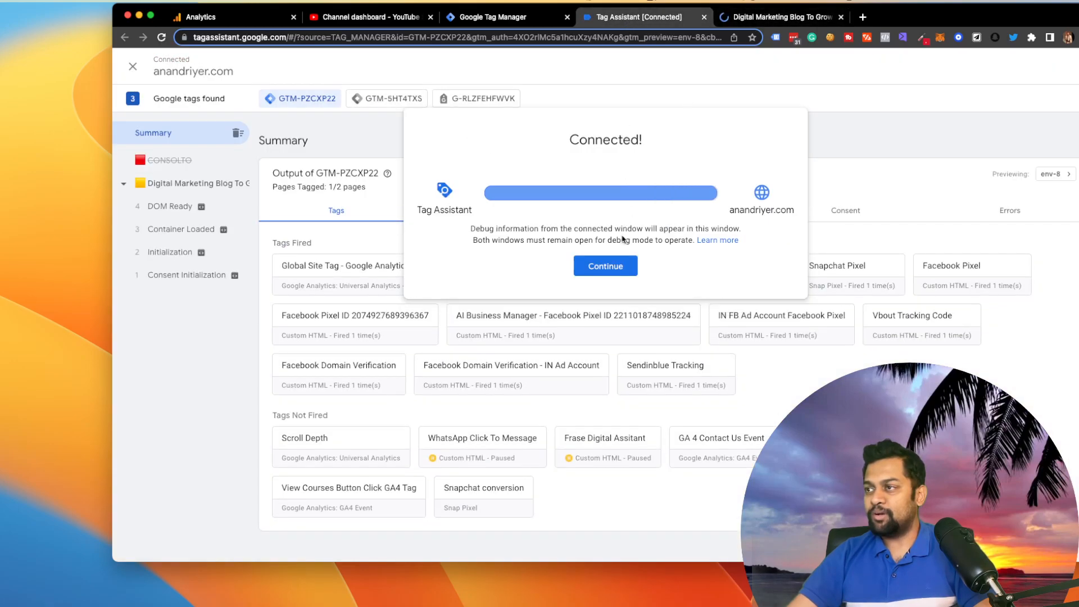
click(606, 266)
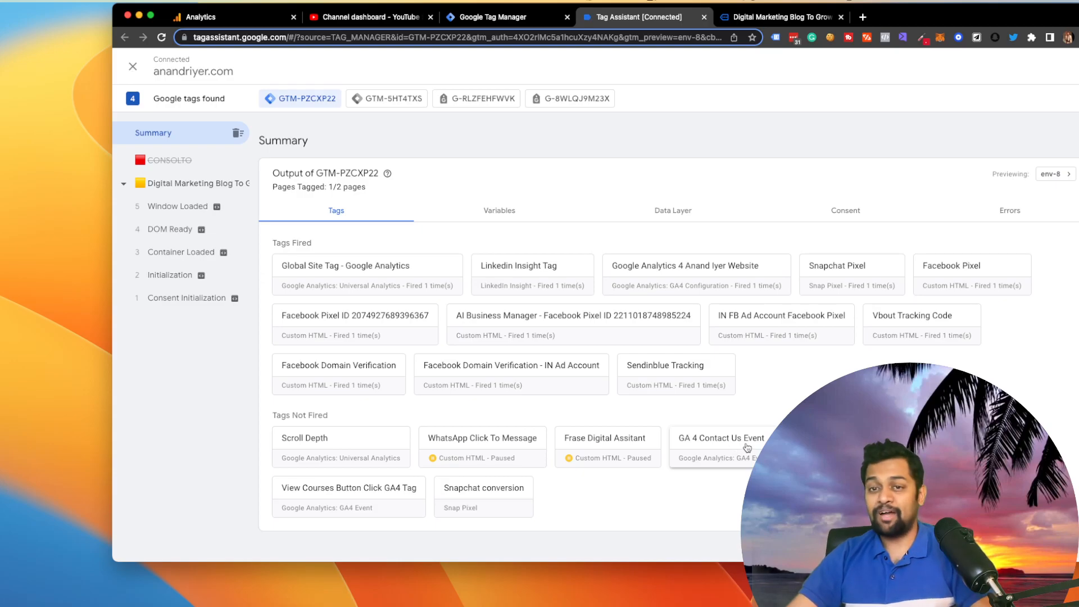
- Load the /thank-you-contact-us page in the debugged site and open the GA 4 Contact Us Event details in Tag Assistant
key(ctrl+Tab)
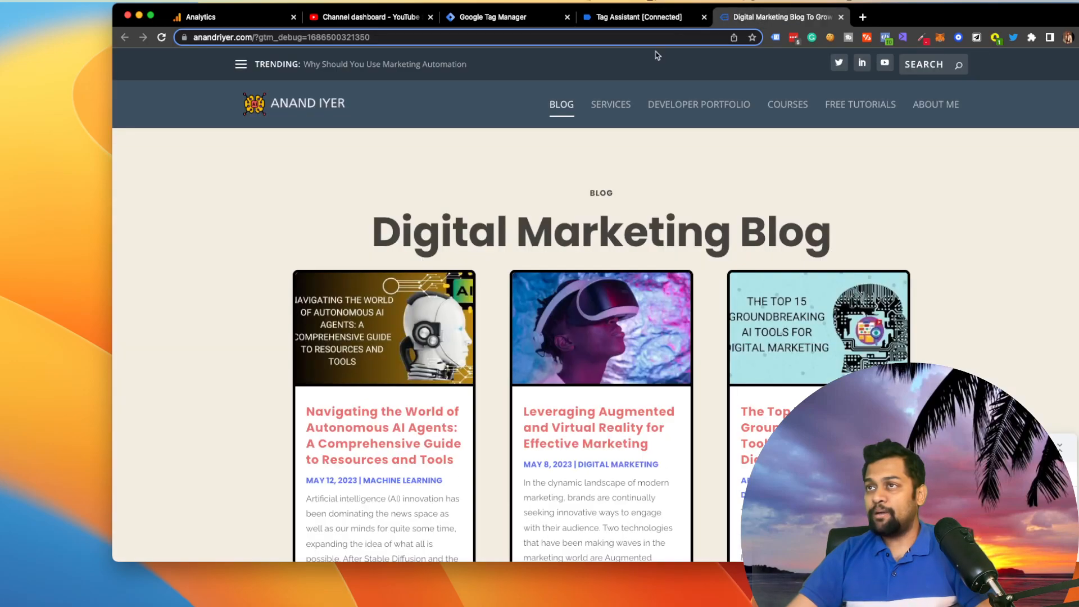
click(258, 35)
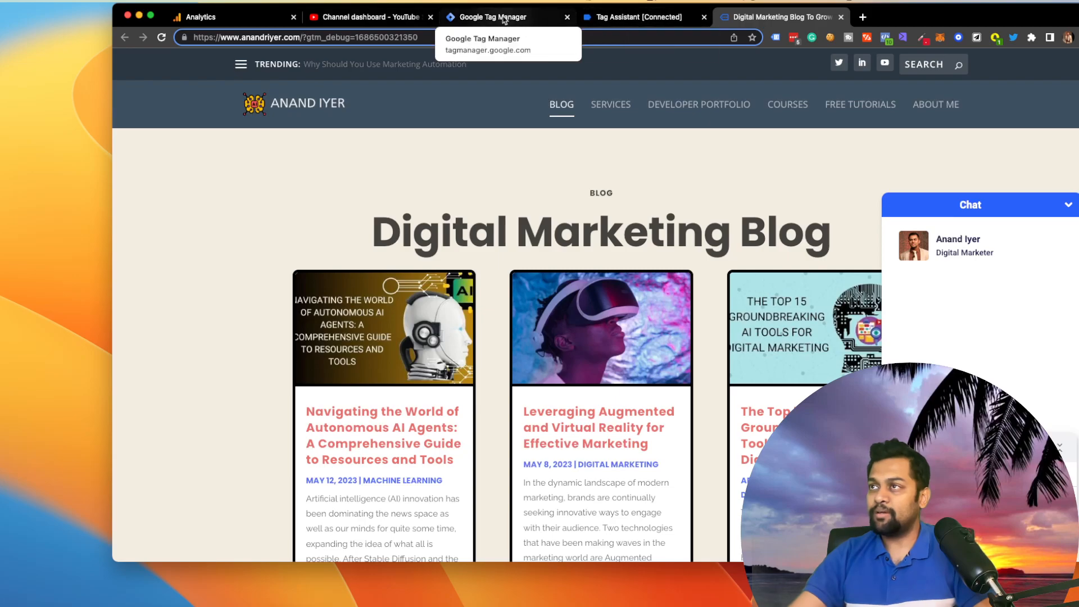
click(522, 18)
click(740, 18)
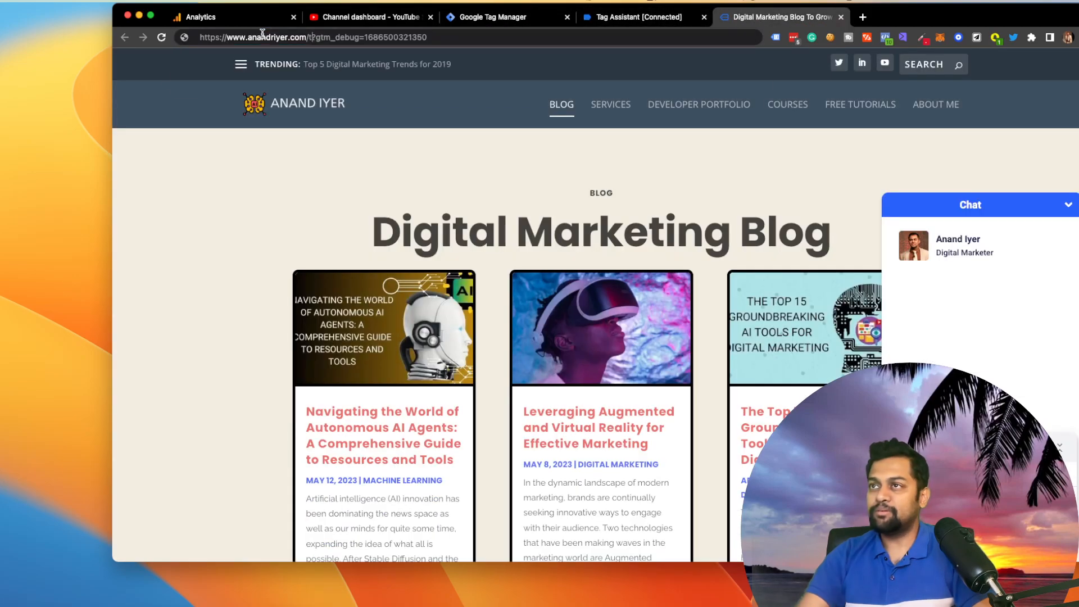
text(thank-you-contact-us)
key(Return)
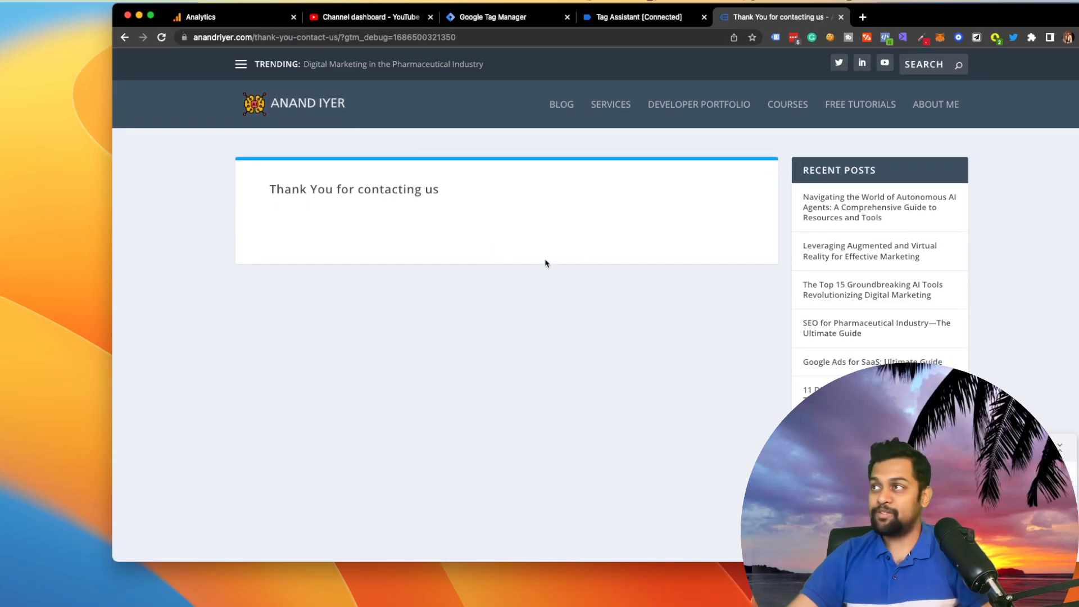
click(617, 22)
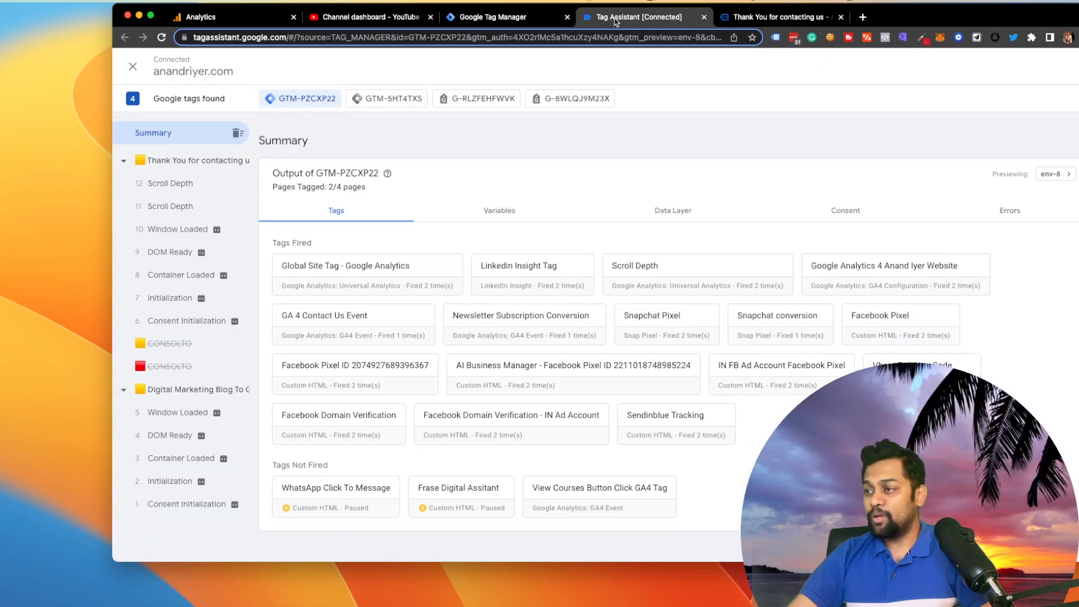
click(343, 321)
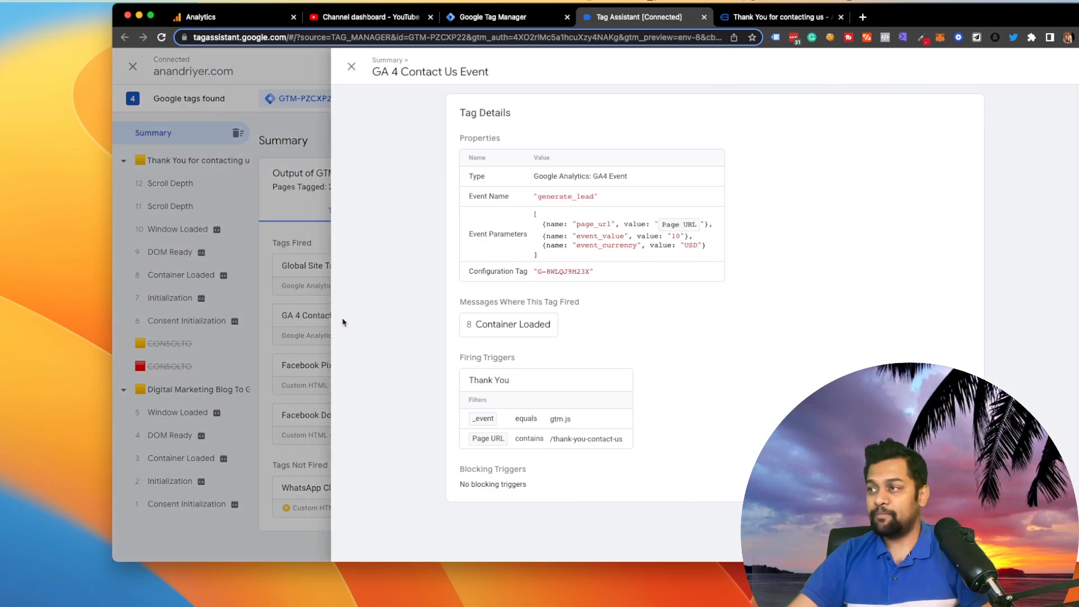
- Switch to Google Analytics, open the Real-time report and examine the generate_lead entry under Event count by Event name
click(198, 17)
click(138, 159)
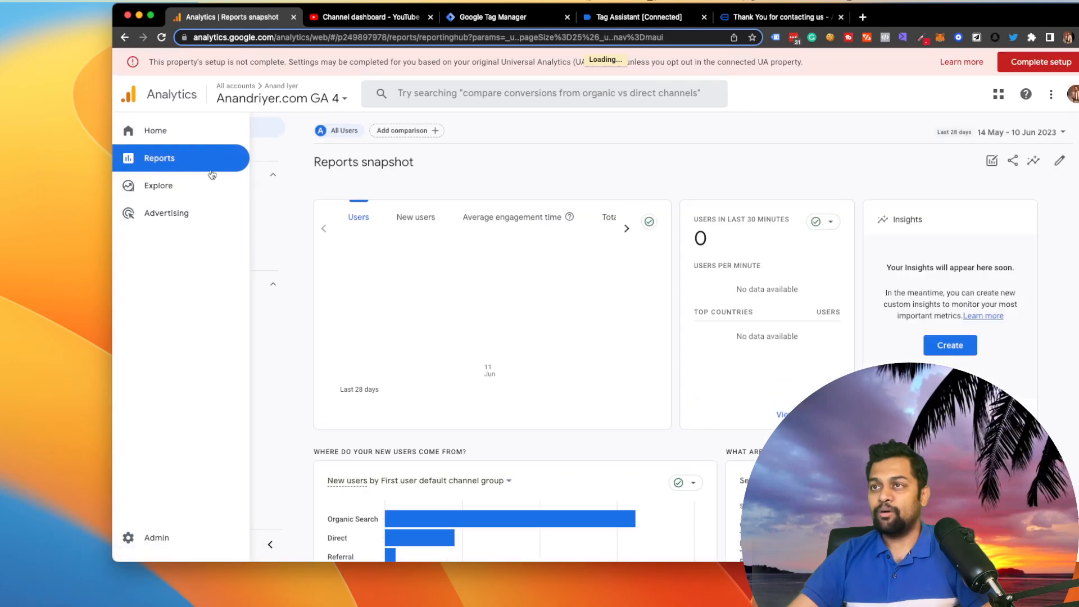
click(197, 149)
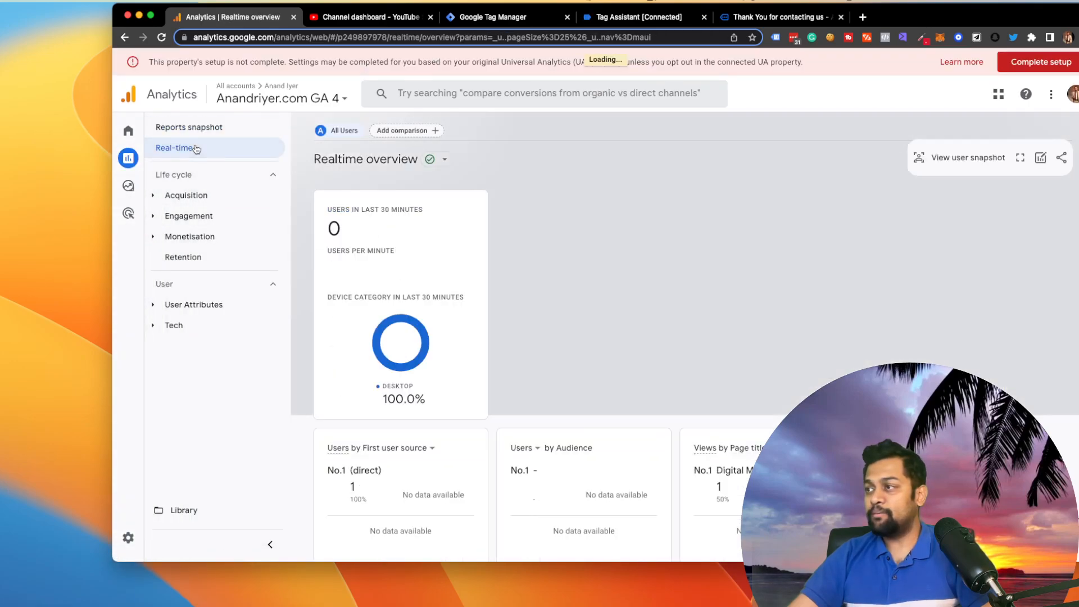
scroll(674, 309, down, 4)
mouse_move(906, 312)
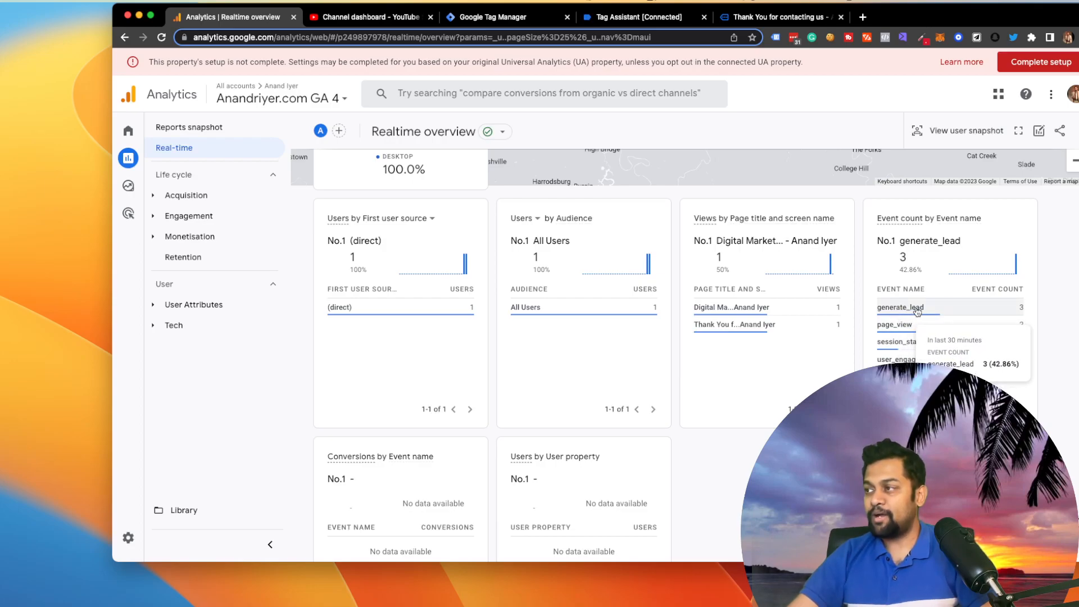
- Open DebugView in the property's admin settings and examine the generate_lead events on the debug timeline
click(128, 538)
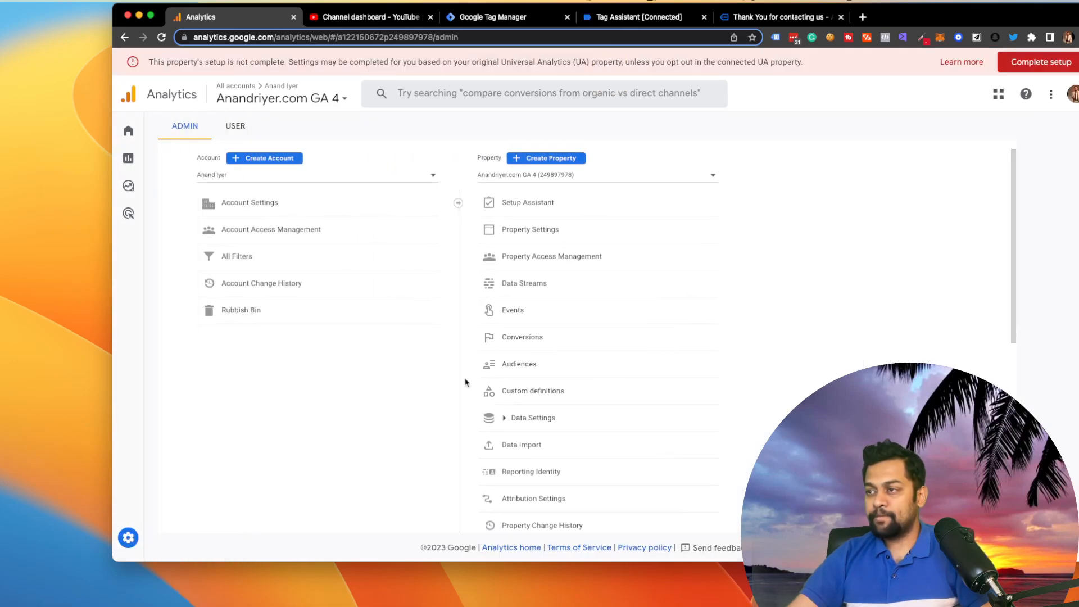
scroll(489, 393, down, 5)
click(510, 404)
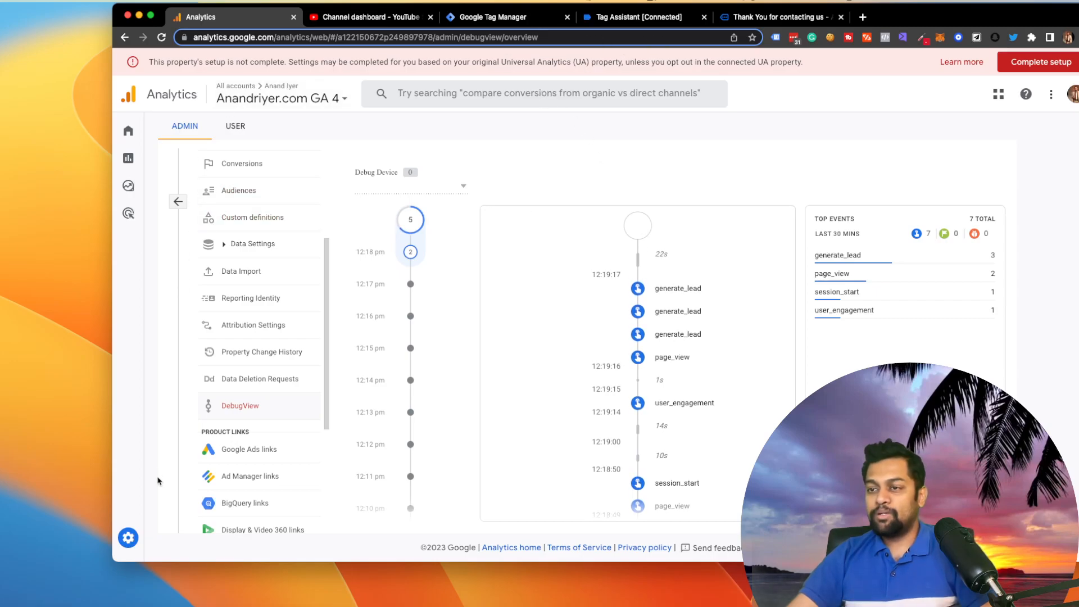
- Open the property's Events list and check the Mark as conversion setting for generate_lead
click(128, 538)
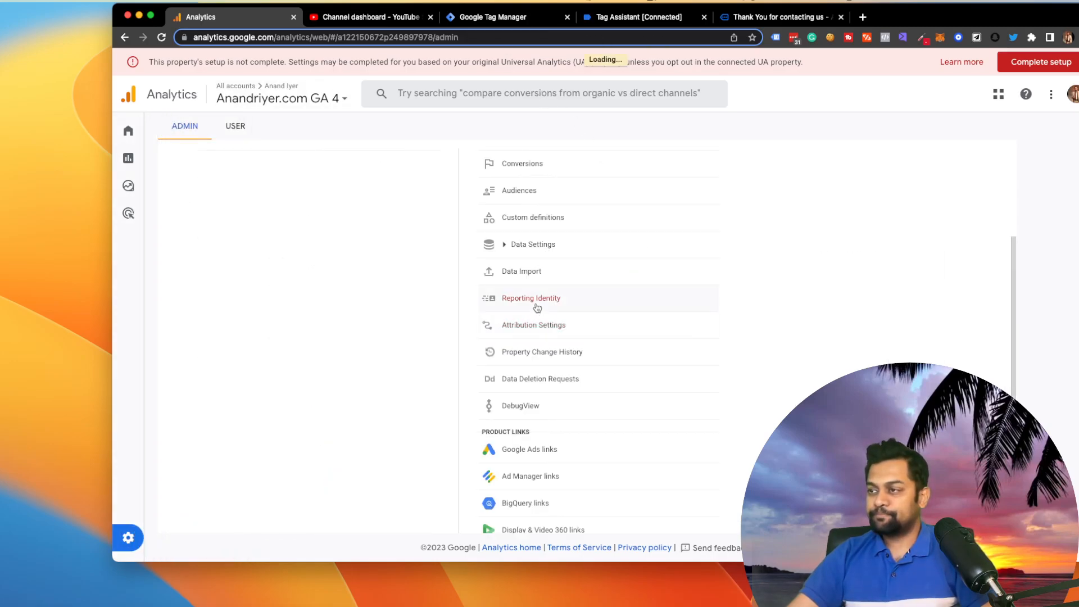
scroll(542, 247, up, 3)
click(543, 309)
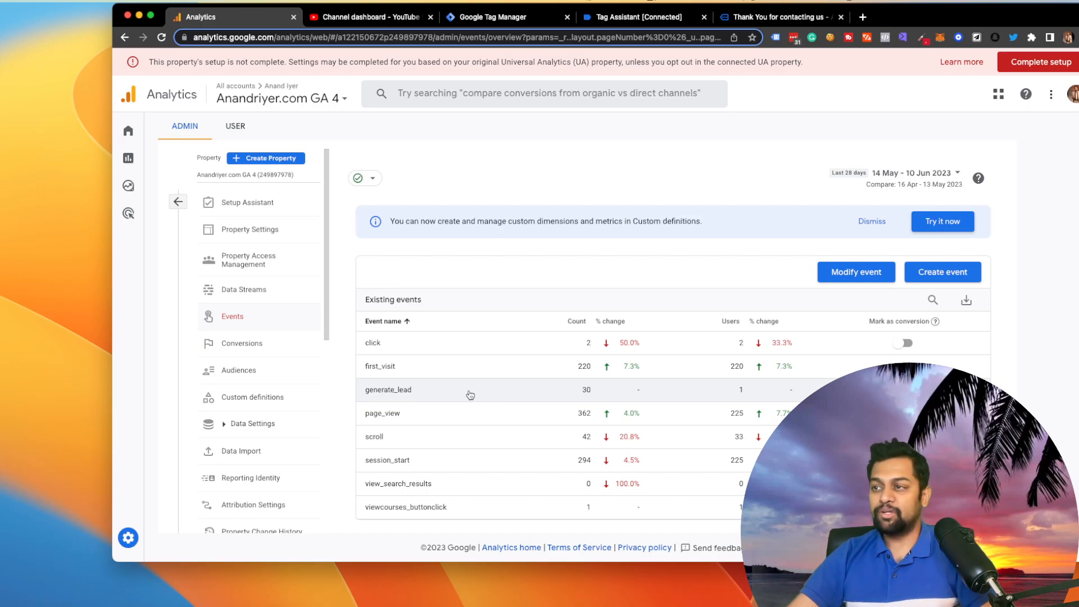
click(903, 389)
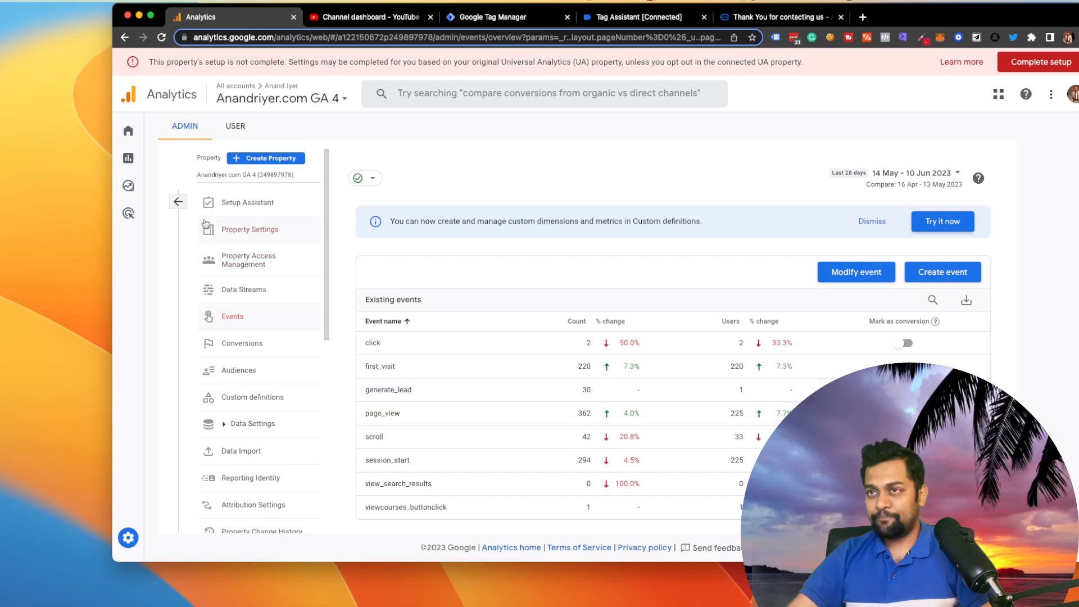
- Open the Engagement Conversions report and examine the generate_lead conversions over time and in the table
click(146, 159)
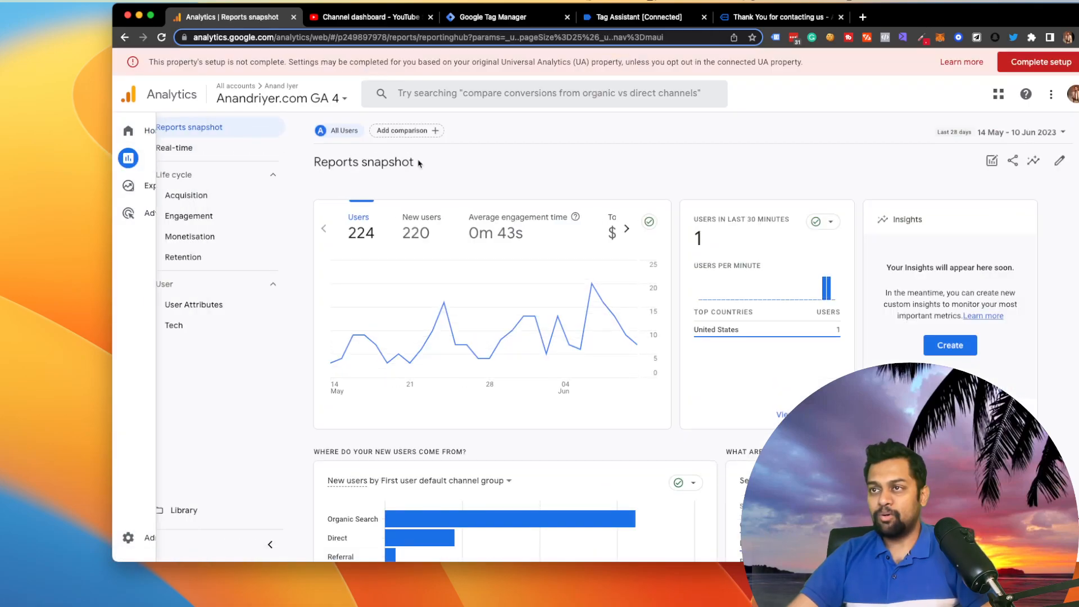
click(211, 217)
click(219, 277)
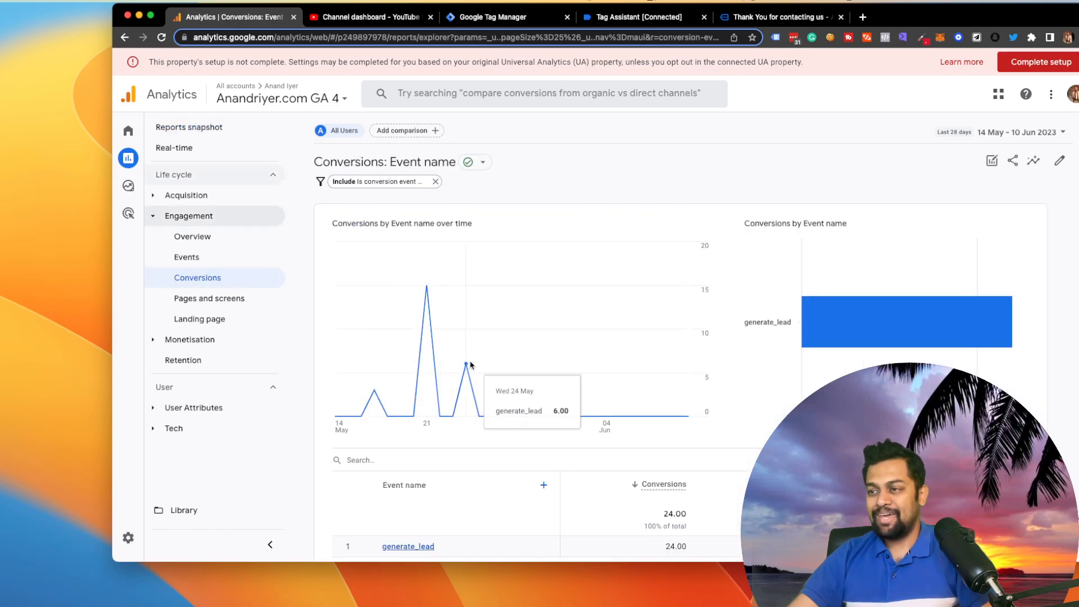
scroll(489, 394, down, 2)
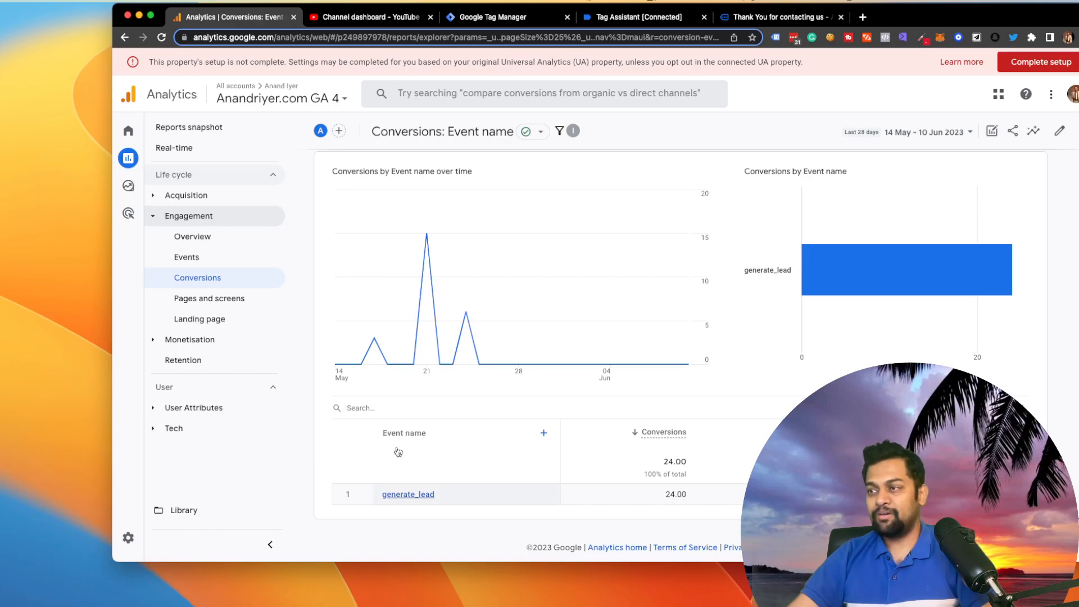
scroll(577, 363, up, 2)
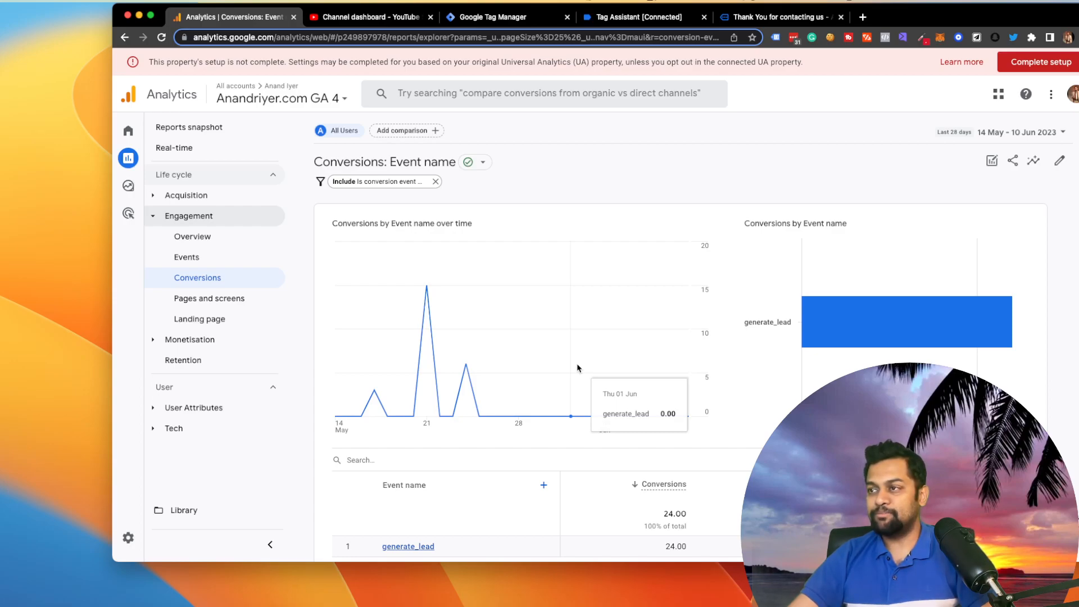
scroll(577, 363, down, 2)
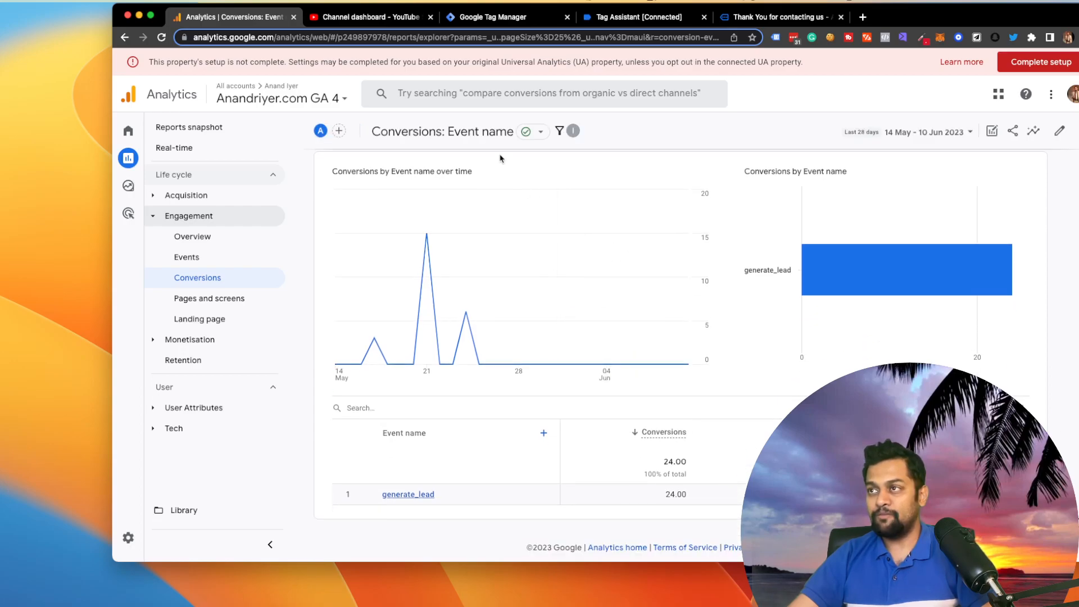
- Start a new custom event from the property's Events settings and name it setup_appointment
mouse_move(162, 414)
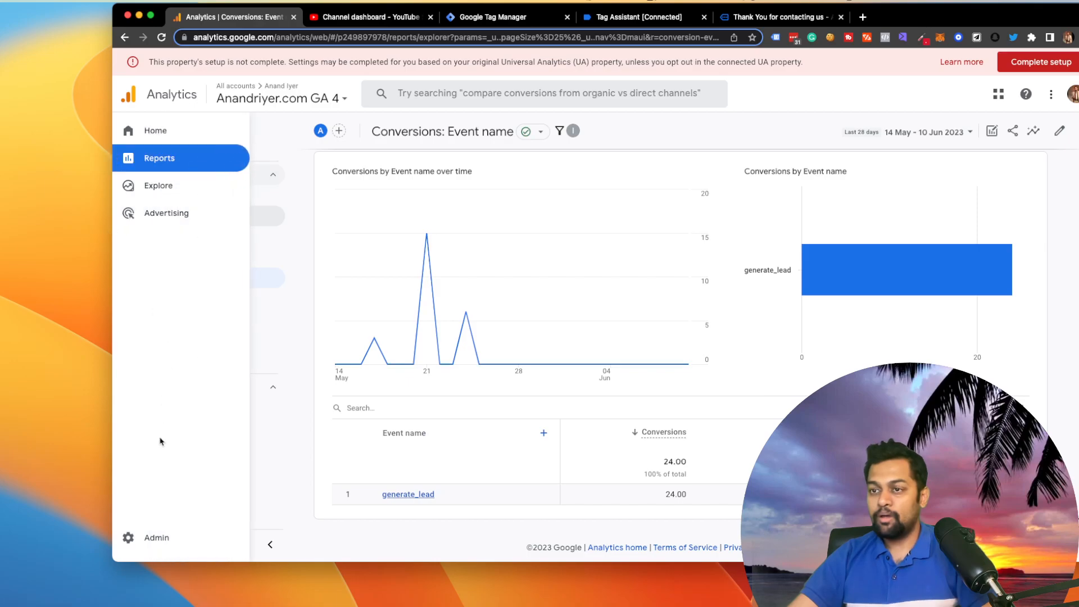
click(166, 540)
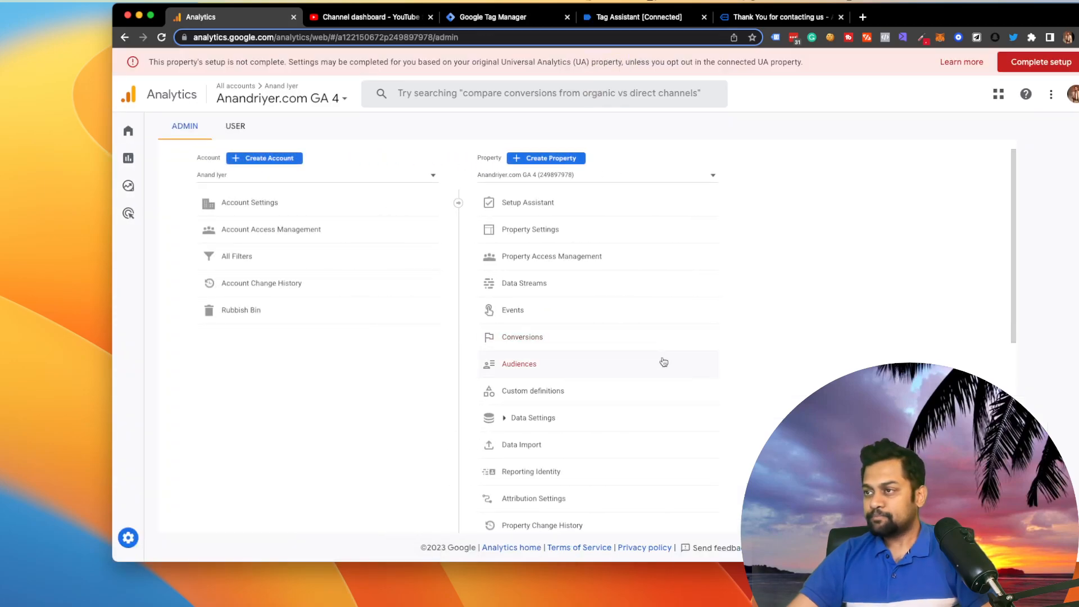
click(646, 311)
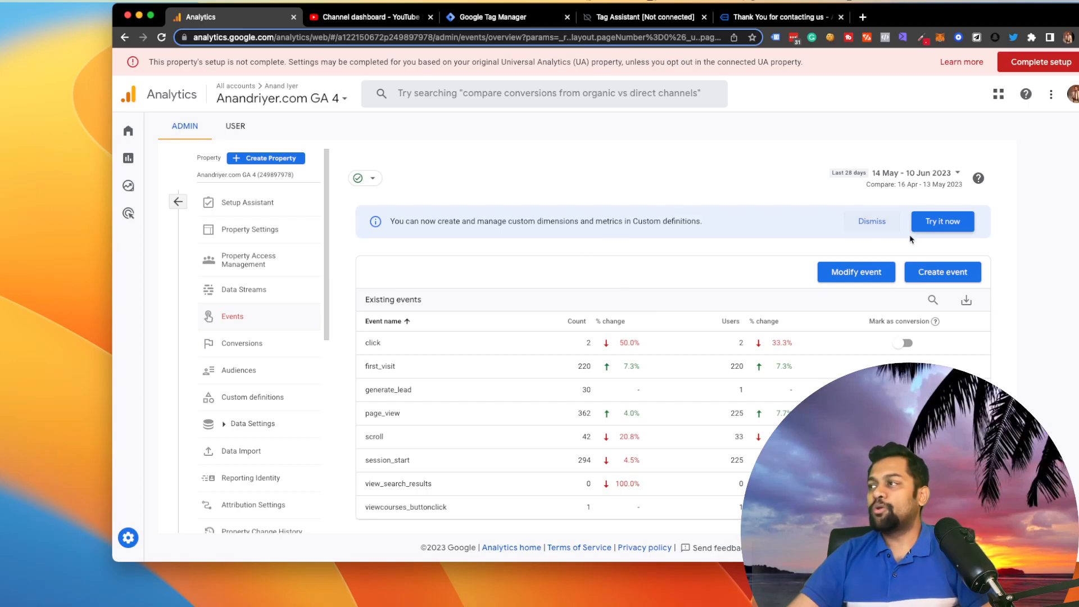
click(947, 269)
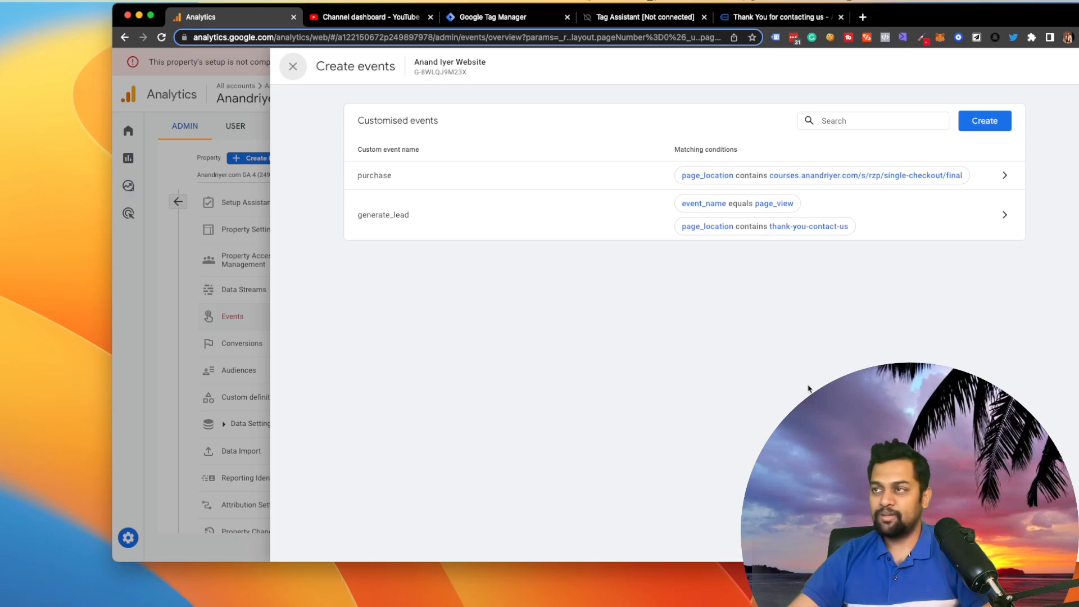
click(980, 121)
click(497, 193)
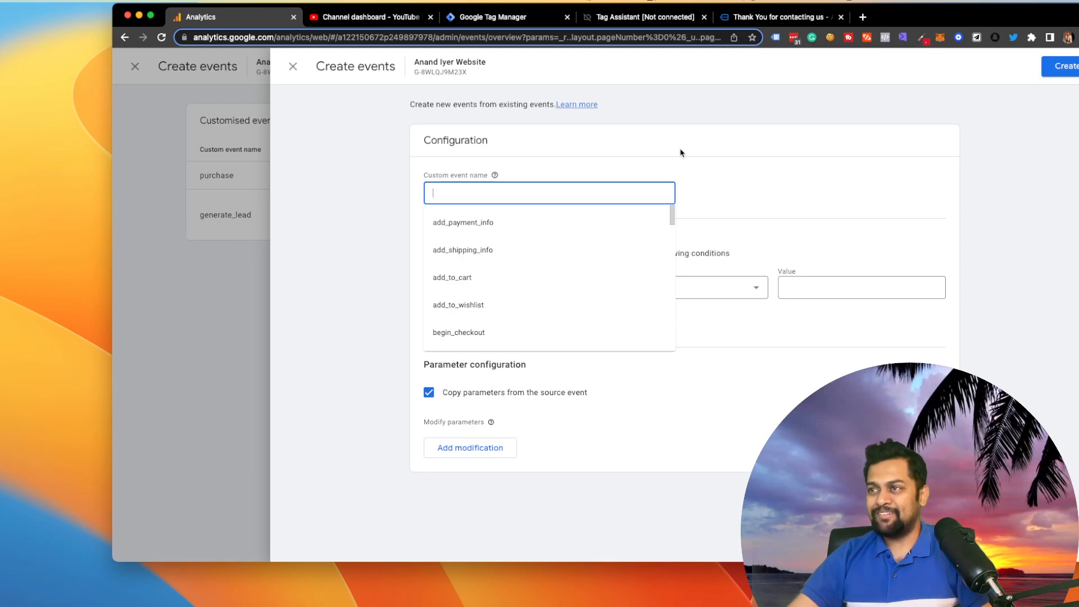
text(setup_appointment)
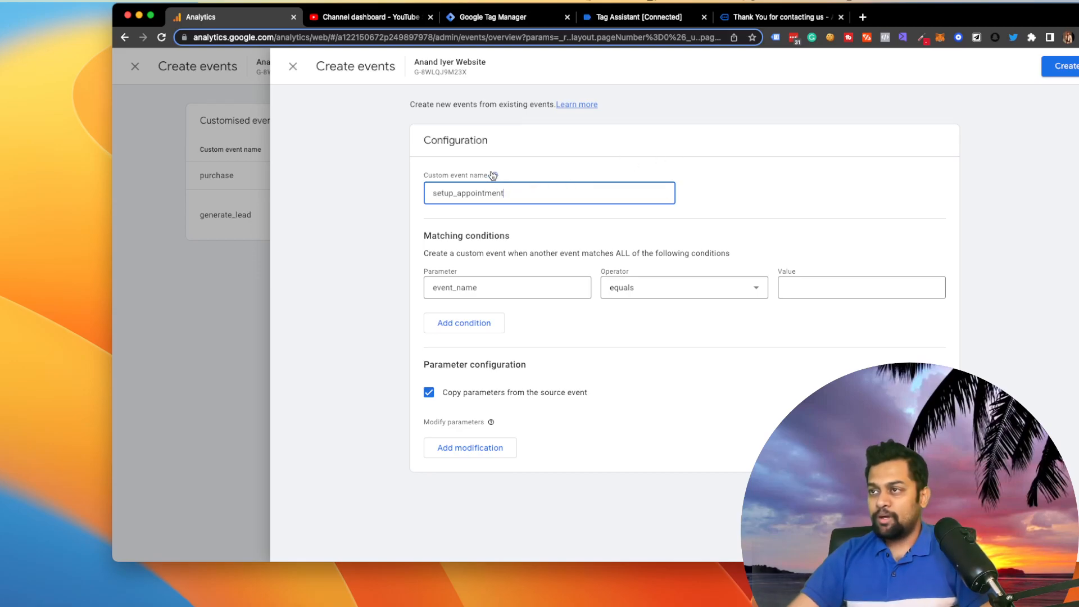
- Set the first matching condition to event_name equals page_view and add a second, empty condition
click(514, 287)
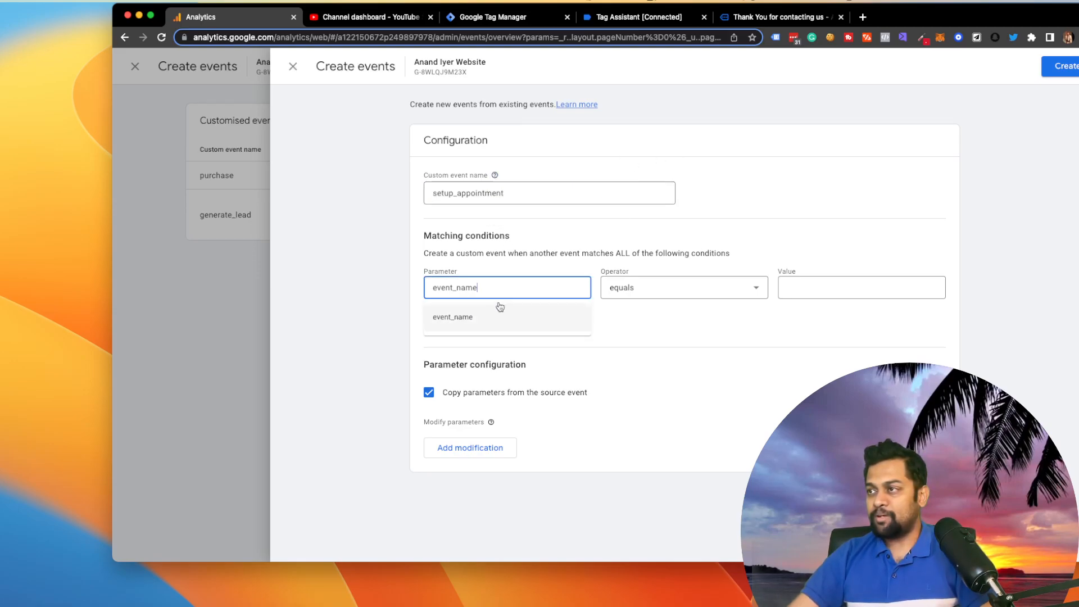
drag(481, 286, 378, 282)
click(724, 337)
drag(522, 288, 334, 272)
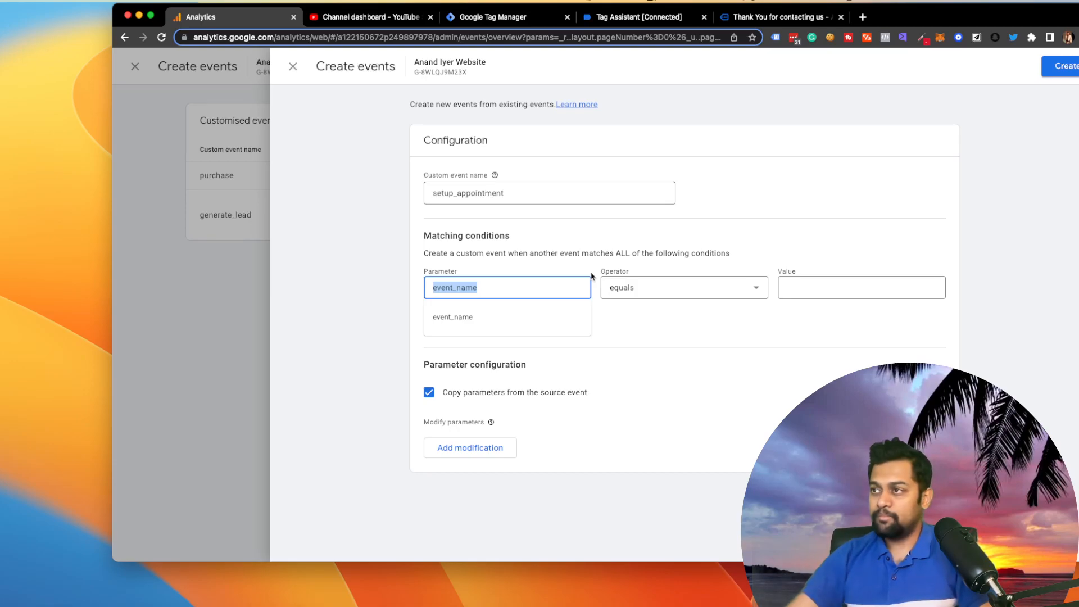
click(846, 296)
click(846, 297)
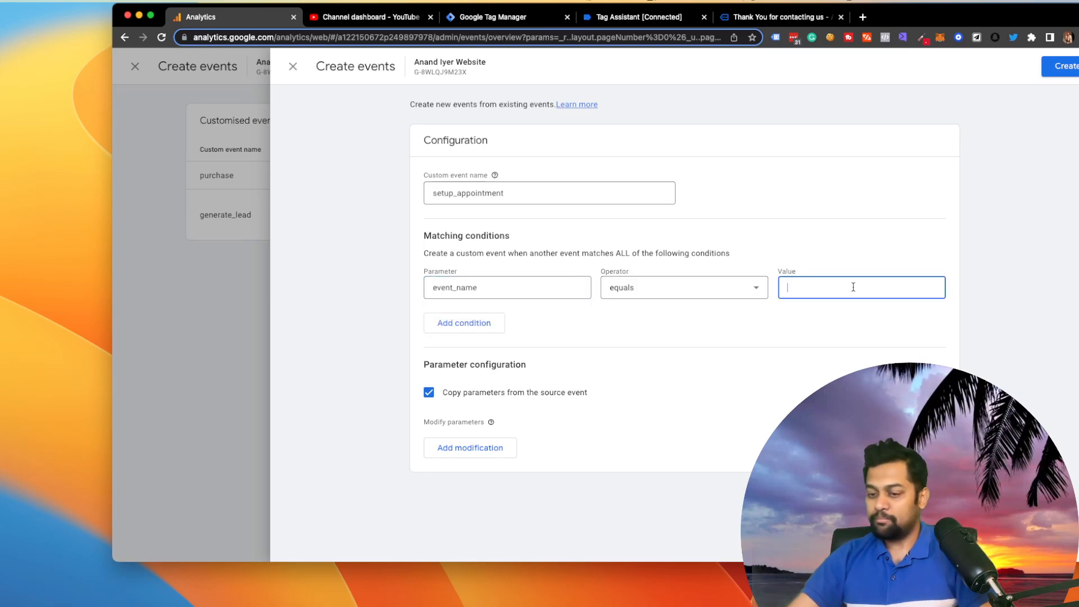
text(pa)
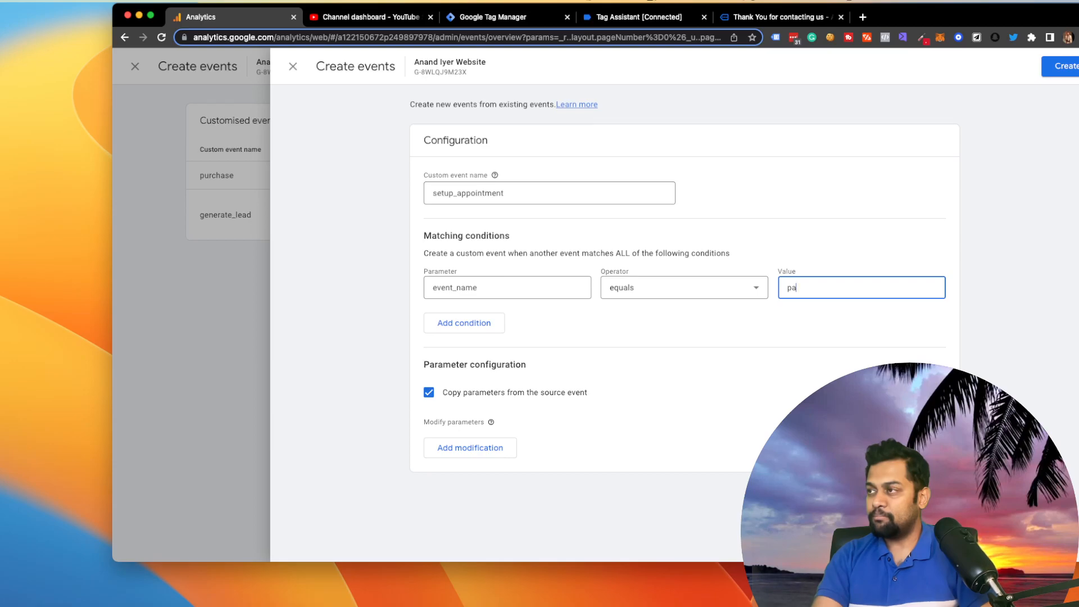
key(BackSpace)
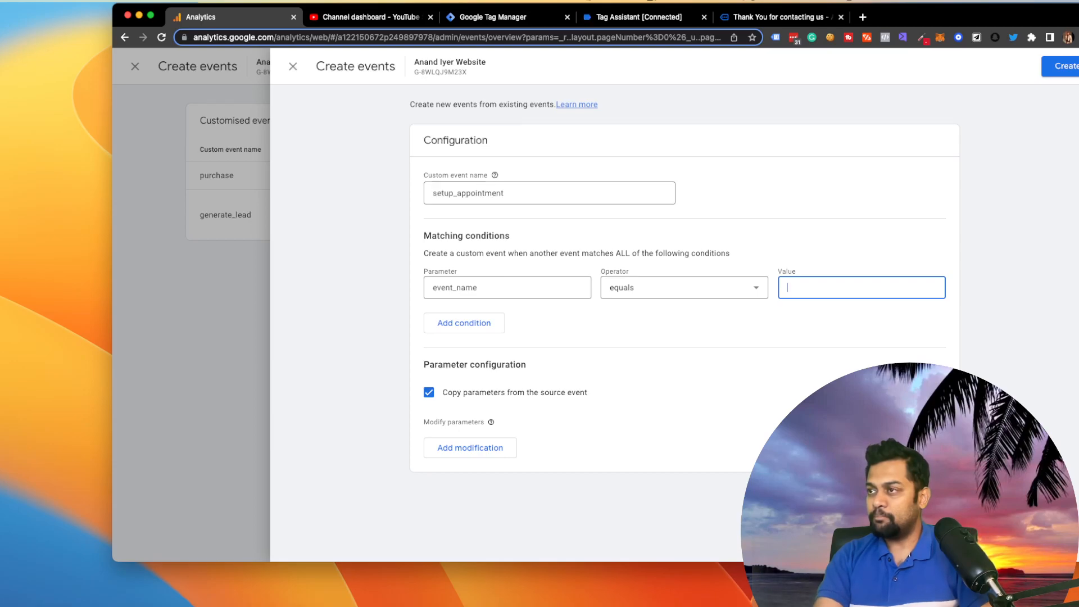
text(age_view)
click(462, 323)
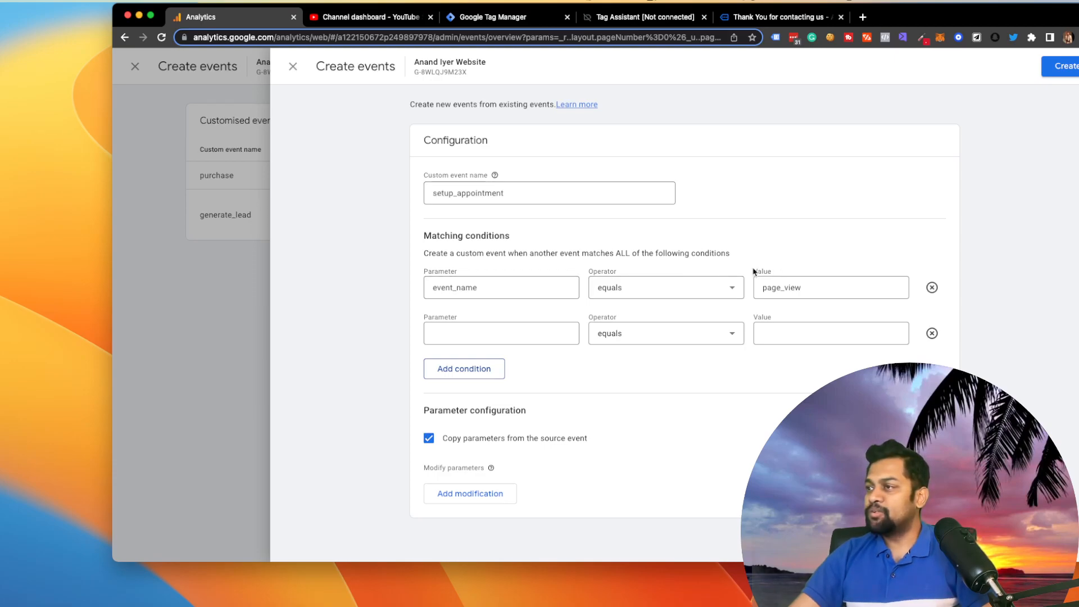
- Search the web in a new tab for "ga4 page view value"
click(863, 17)
text(paview)
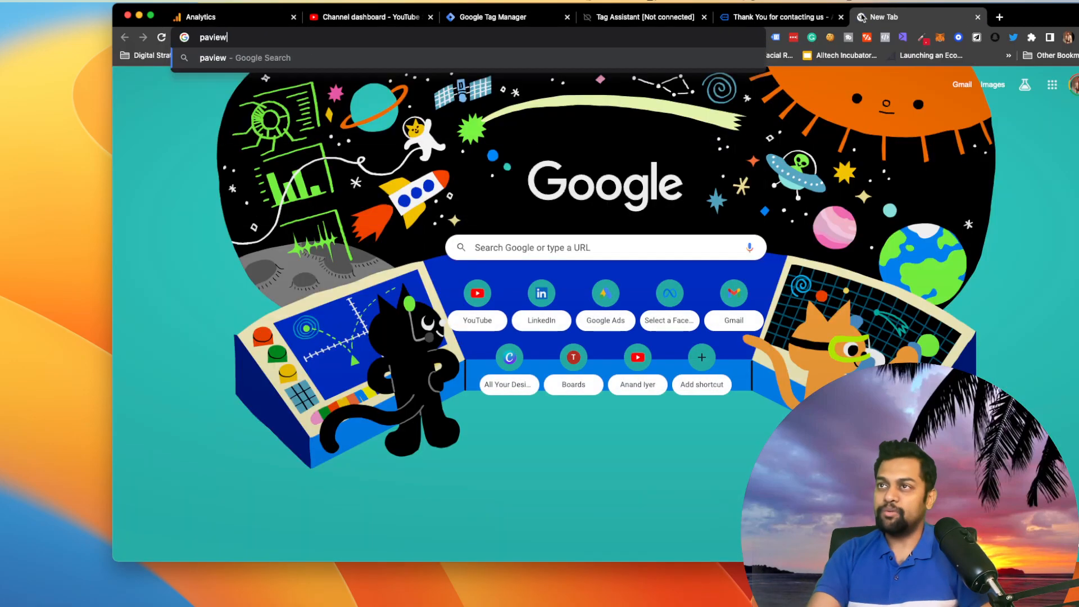
key(BackSpace)
key(BackSpace)
text(g)
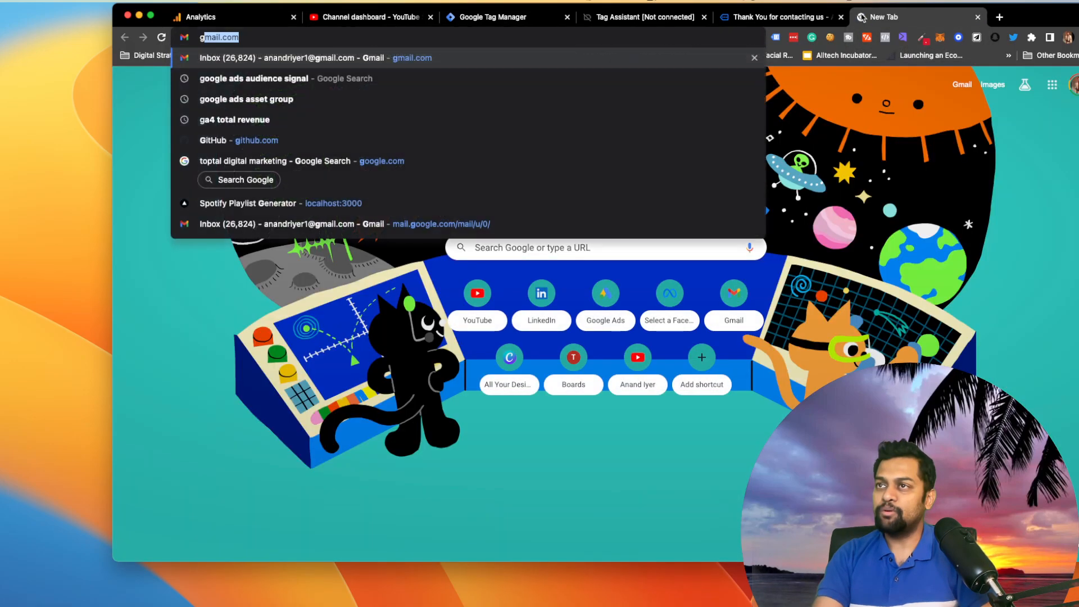
text(a4 page view vale)
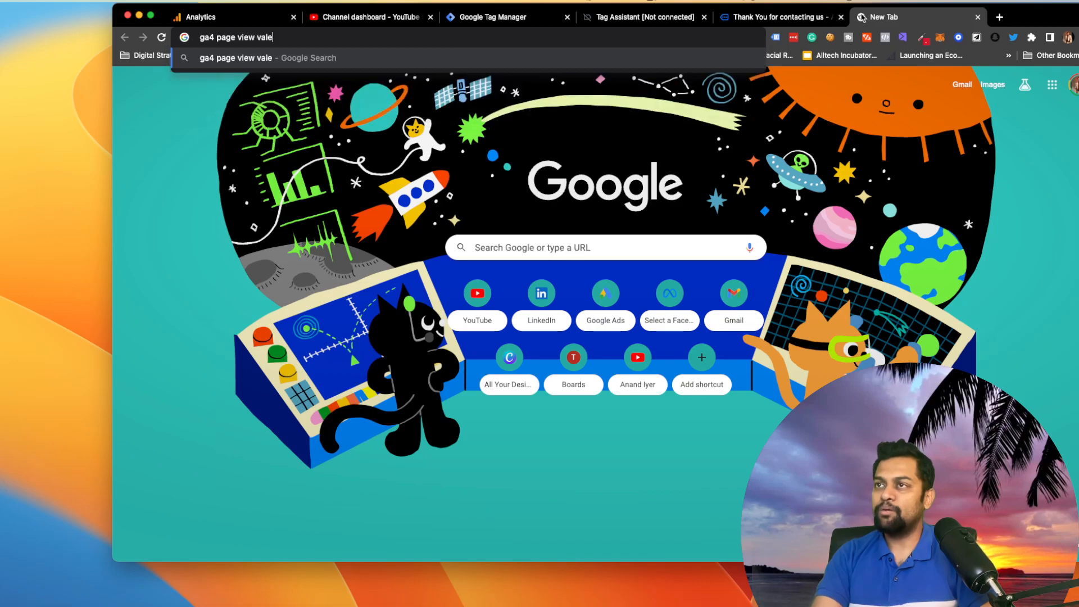
key(BackSpace)
text(ue)
key(Return)
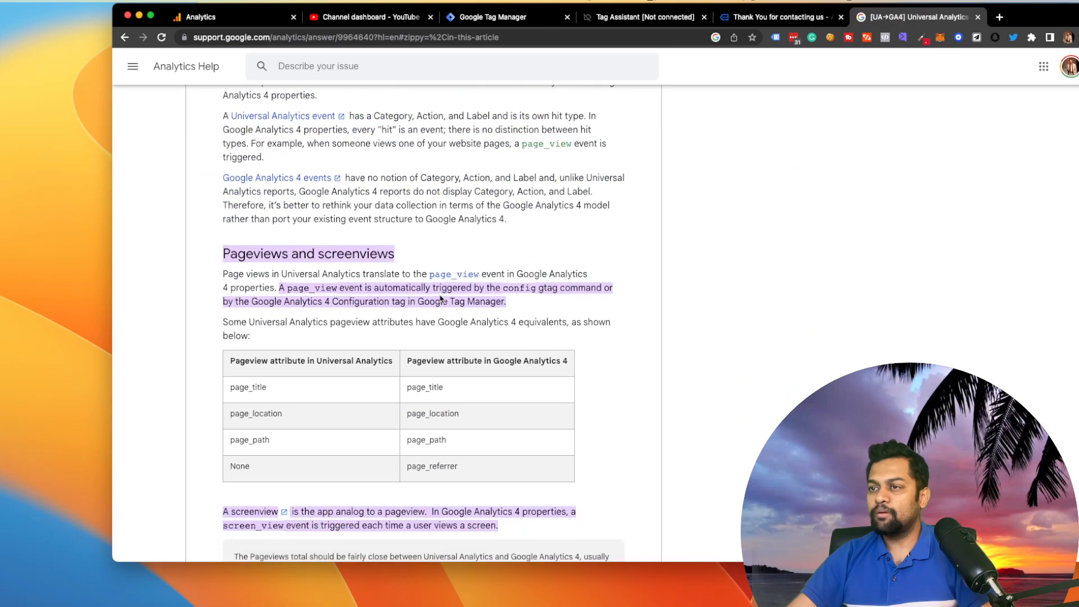
- Look through the Analytics Help article on pageviews and parameters, return to the search results and review them
scroll(441, 297, down, 20)
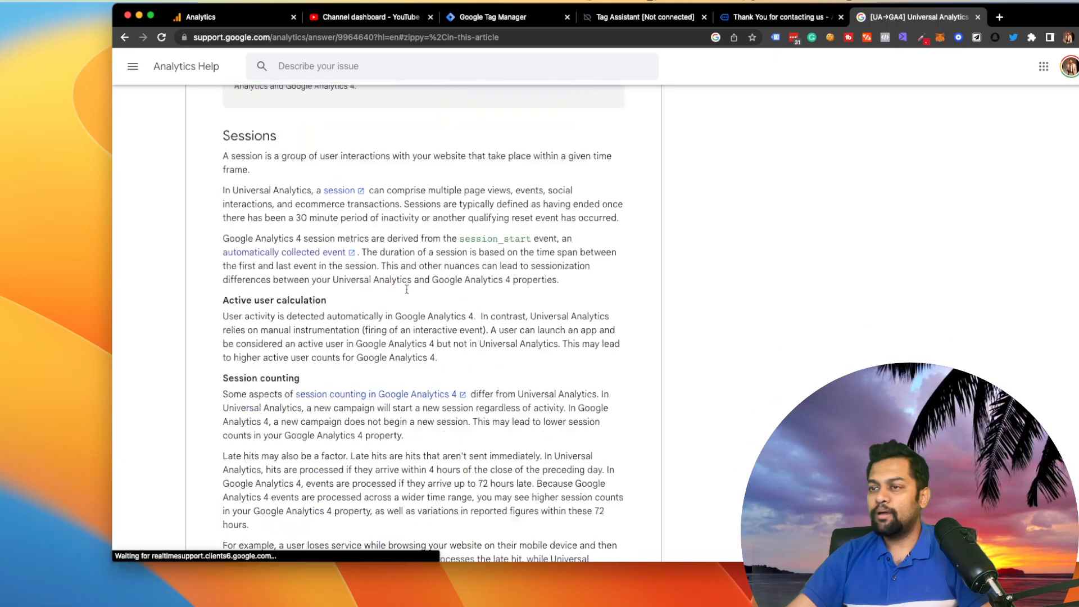
scroll(406, 289, down, 20)
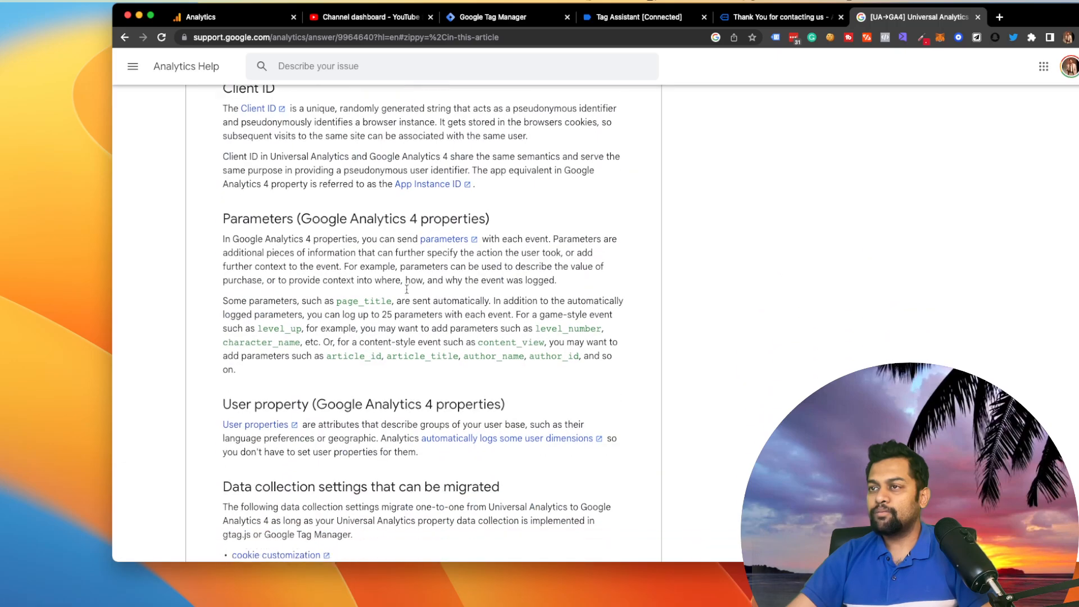
click(124, 37)
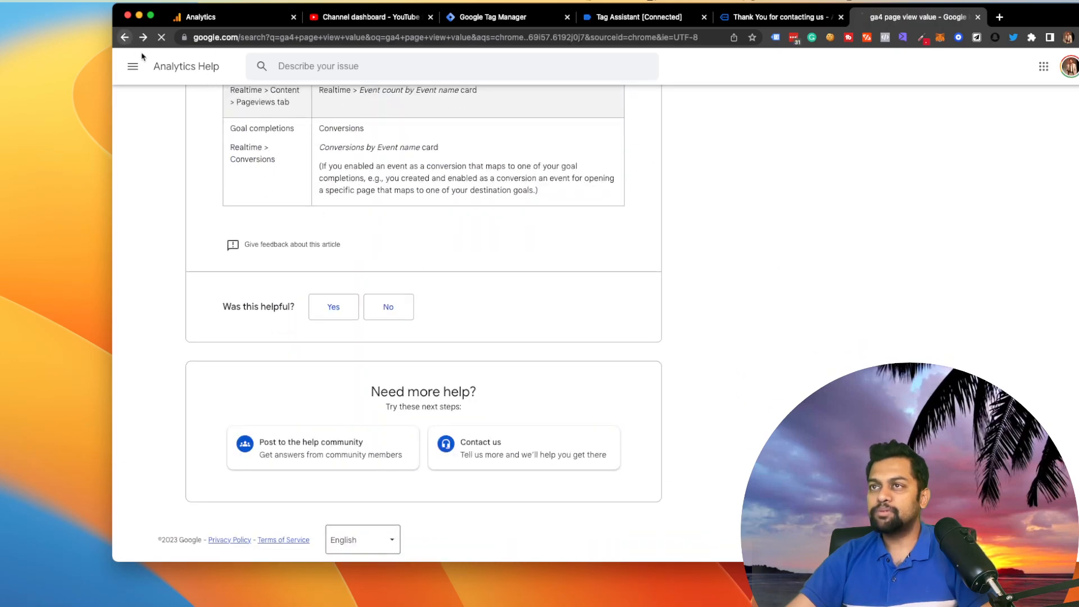
scroll(441, 253, down, 5)
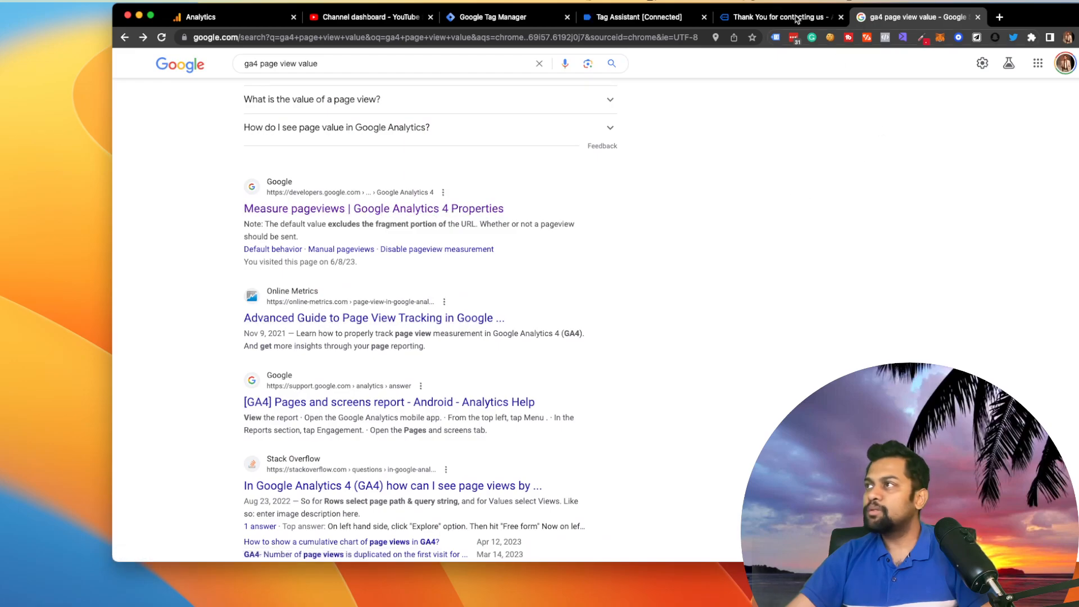
- Switch to Tag Assistant, examine the event parameters of GA 4 Contact Us Event, and return to the Create events form in Analytics
click(767, 17)
click(635, 17)
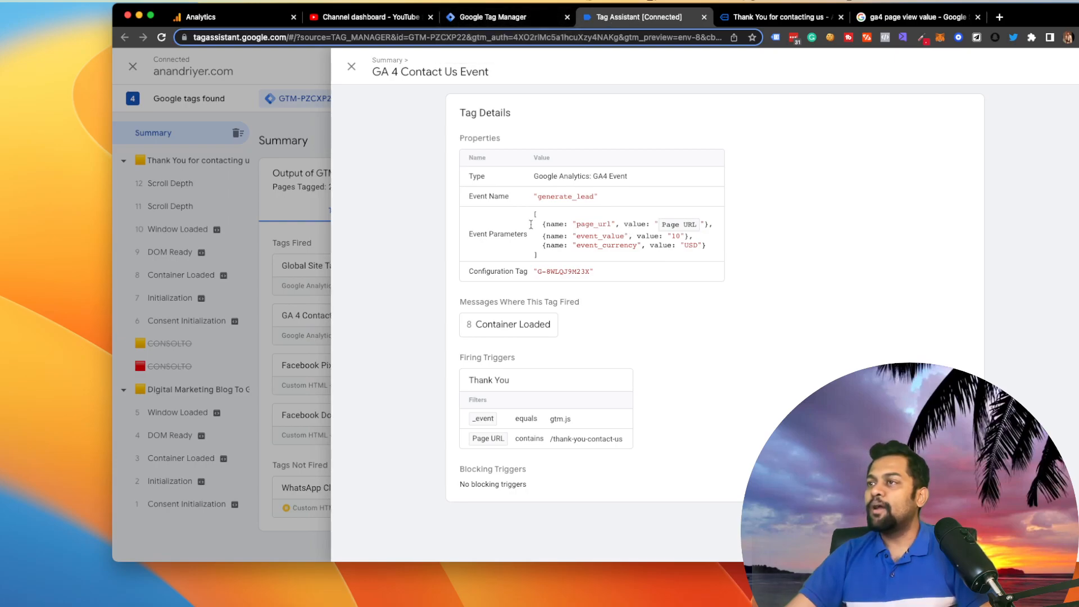
drag(467, 234, 538, 240)
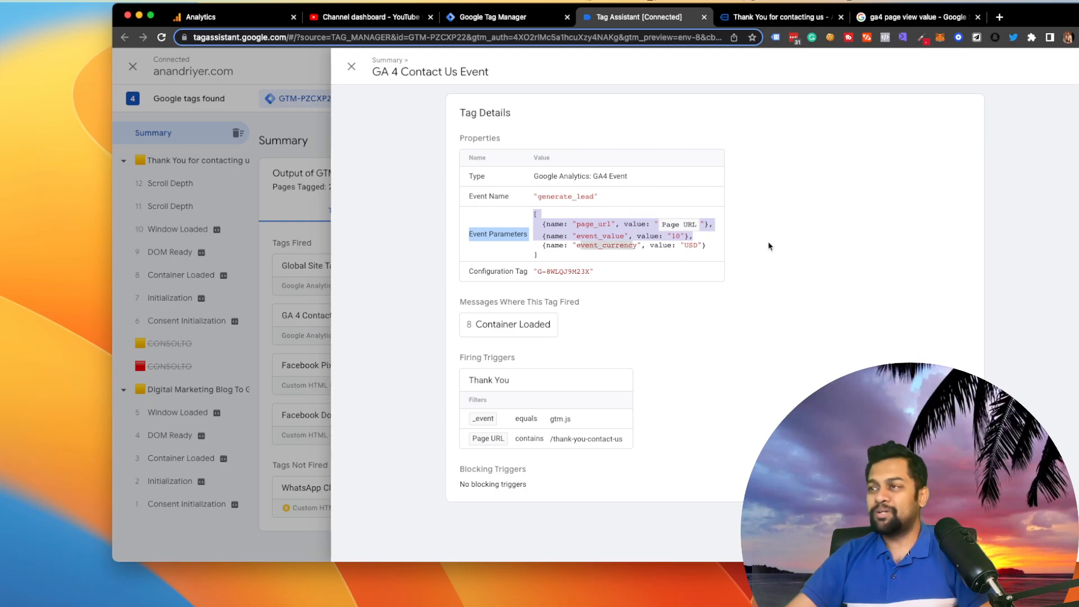
click(476, 23)
click(203, 17)
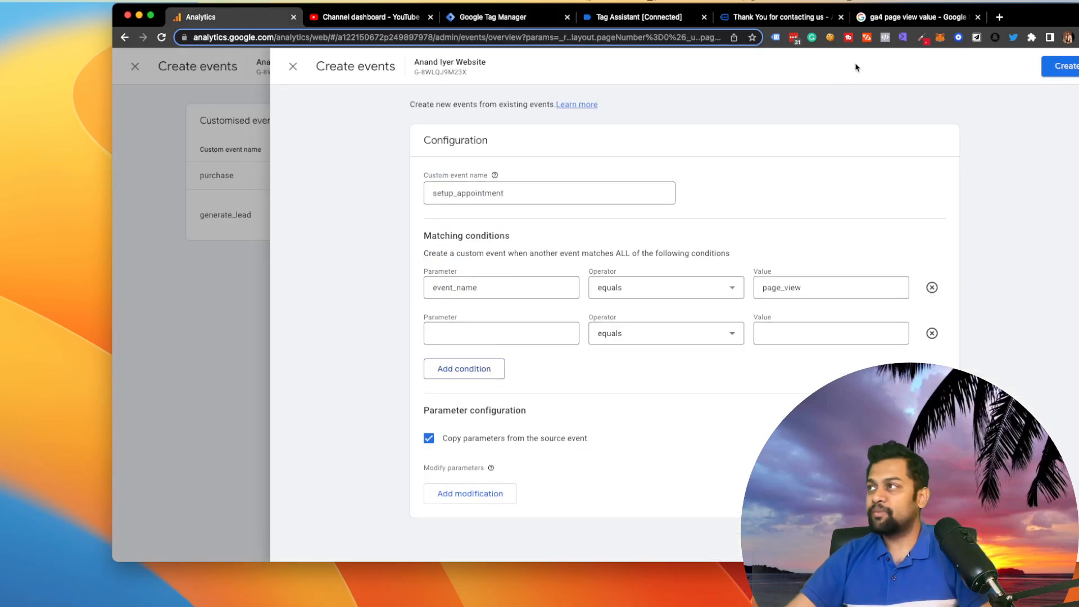
- Switch to the Google search results and search the web for "ga4 event parameters list"
click(913, 17)
mouse_move(259, 63)
mouse_down()
mouse_move(323, 63)
mouse_move(263, 66)
mouse_up()
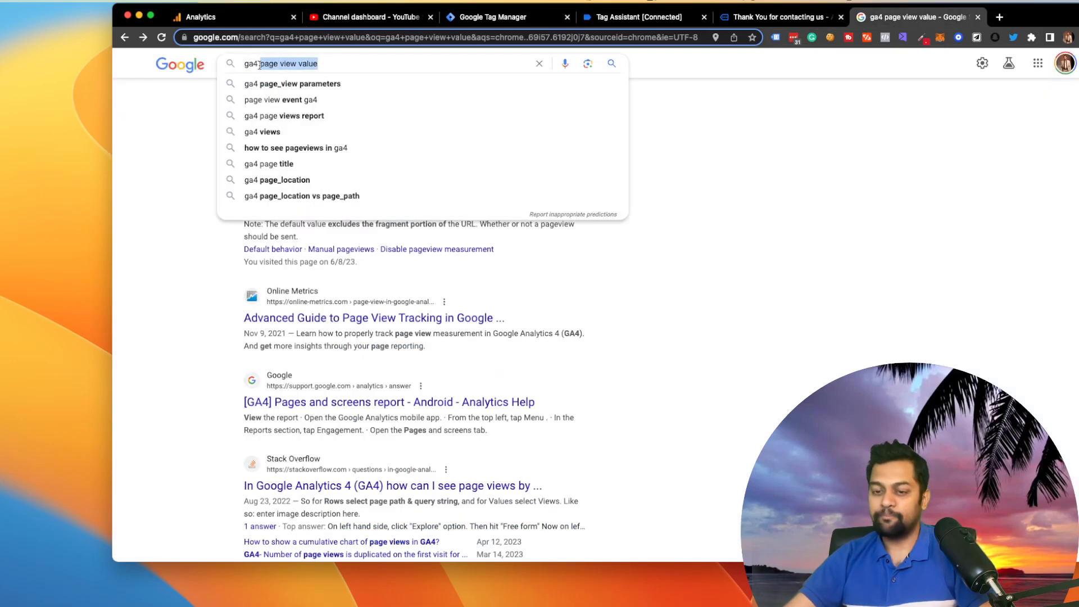
text(event parameters)
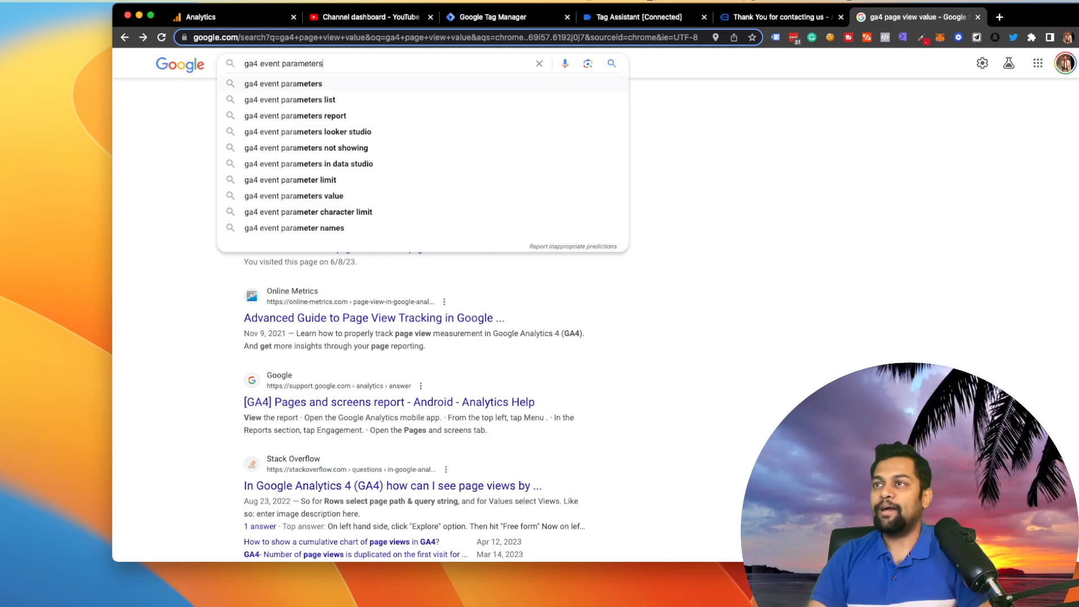
key(Down)
key(Return)
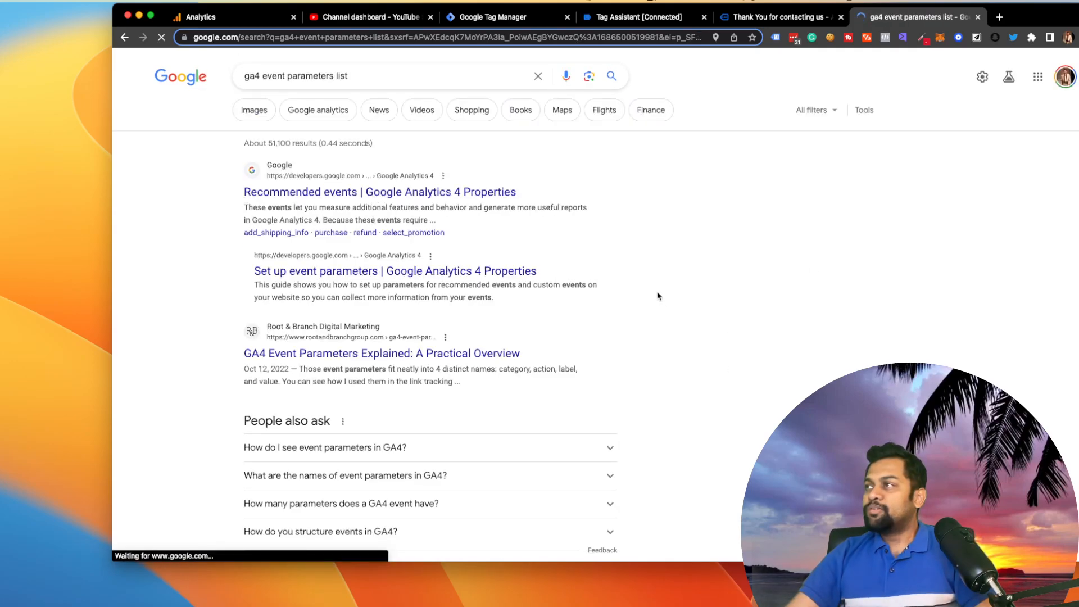
- Open the Recommended events reference for Google Analytics 4 and examine the event and item parameter tables
scroll(552, 351, down, 5)
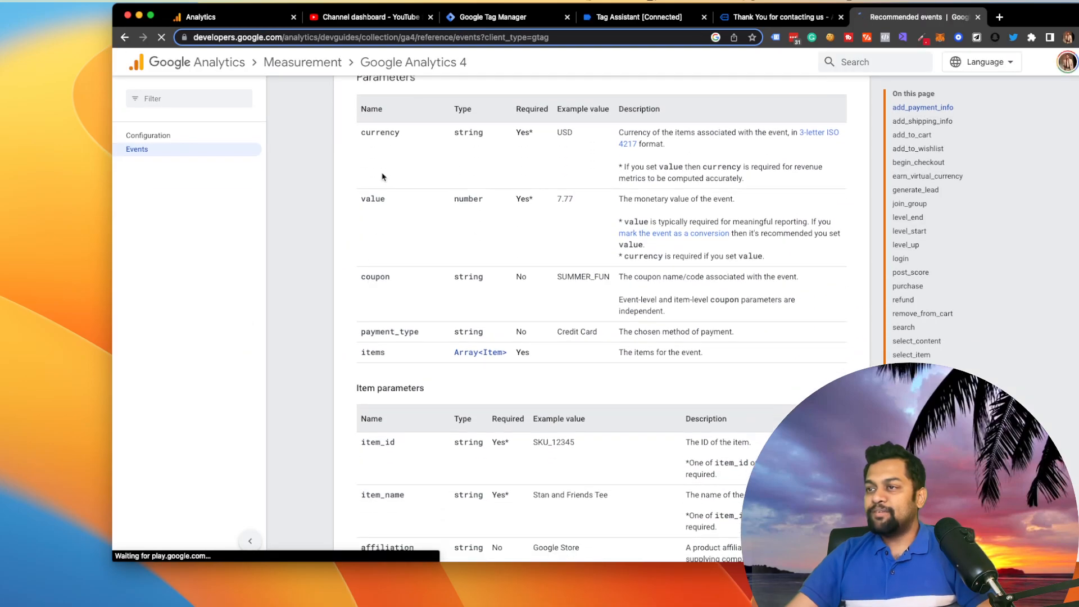
scroll(410, 344, down, 10)
scroll(413, 379, down, 10)
scroll(390, 314, down, 15)
scroll(390, 318, down, 20)
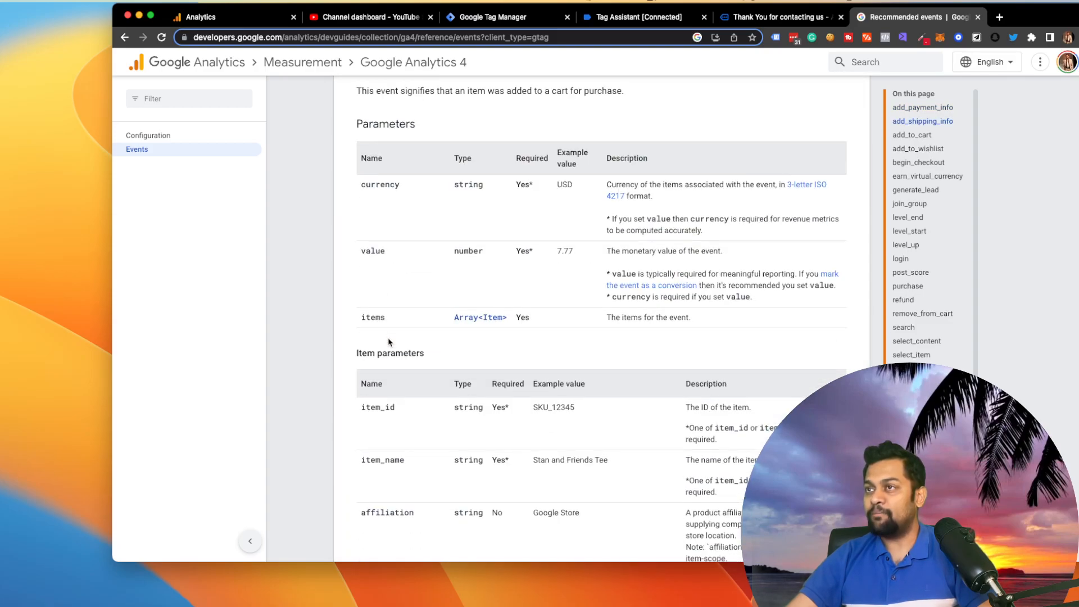
scroll(385, 281, down, 20)
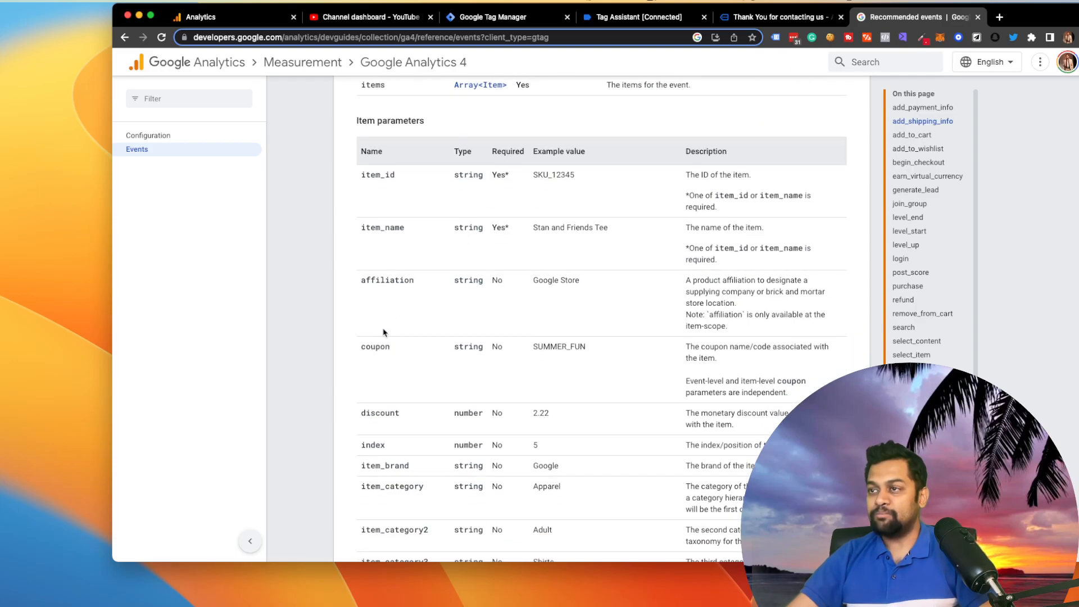
scroll(385, 334, down, 10)
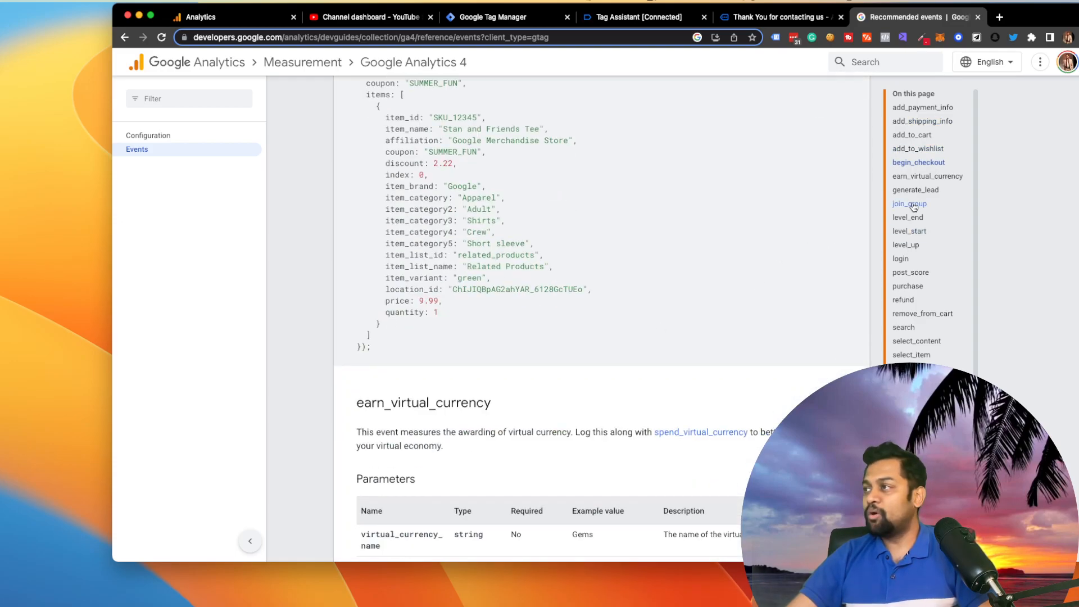
- Look up the parameters of the generate_lead, purchase and sign_up events in the Recommended events reference
click(921, 192)
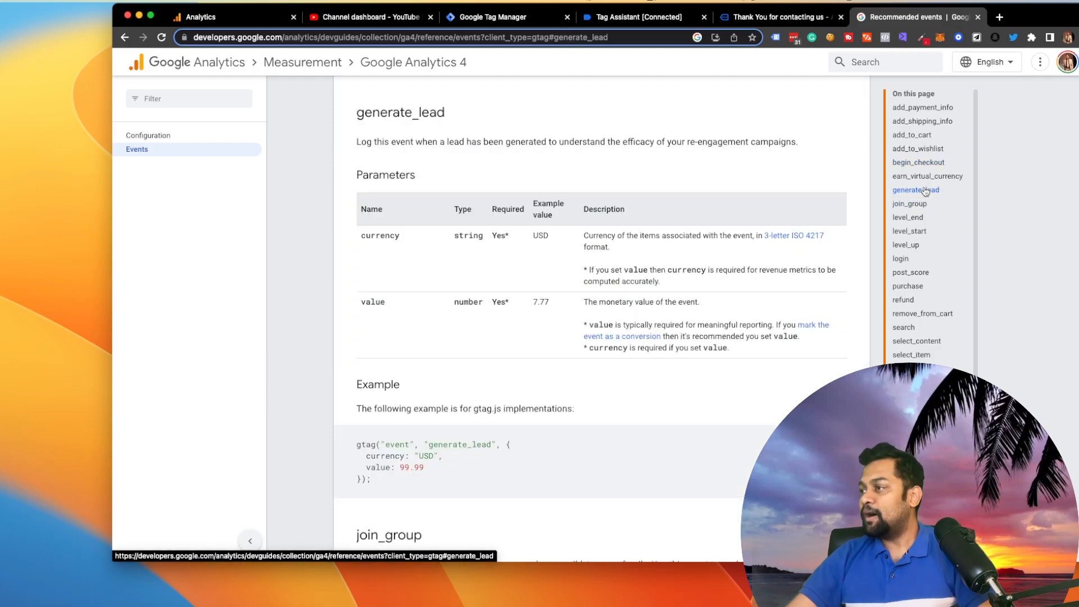
click(918, 288)
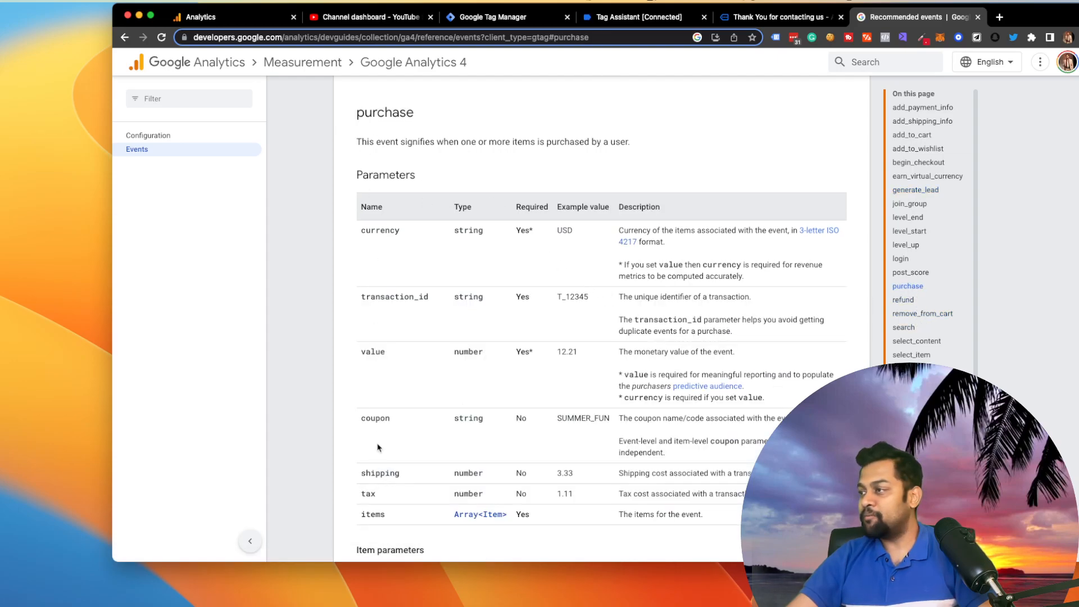
click(909, 396)
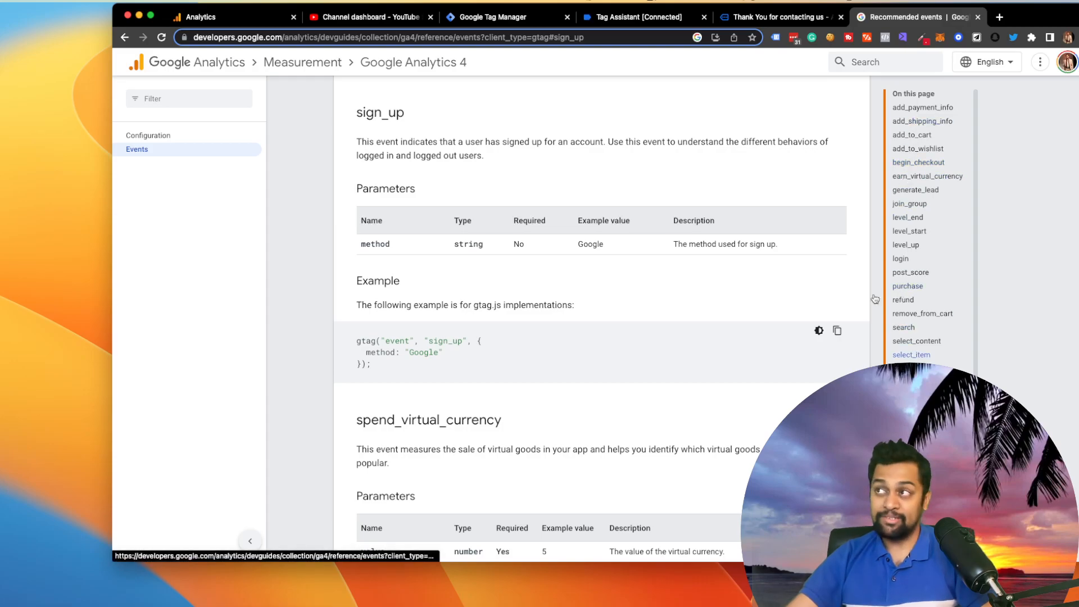
- Return to Analytics, discard the unsaved setup_appointment event and close the list of customised events
click(214, 17)
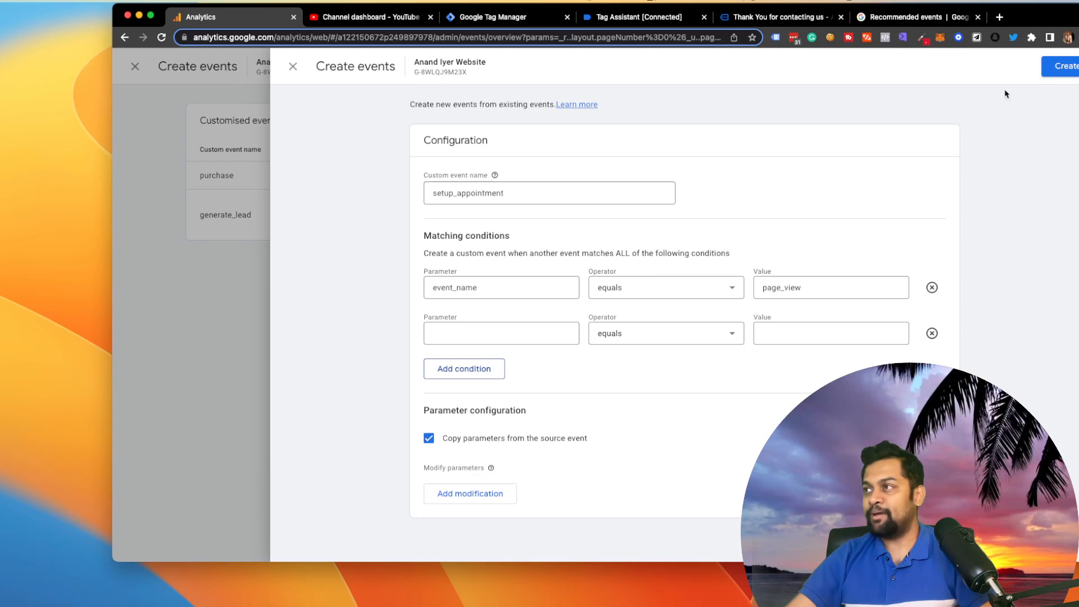
click(293, 69)
click(753, 335)
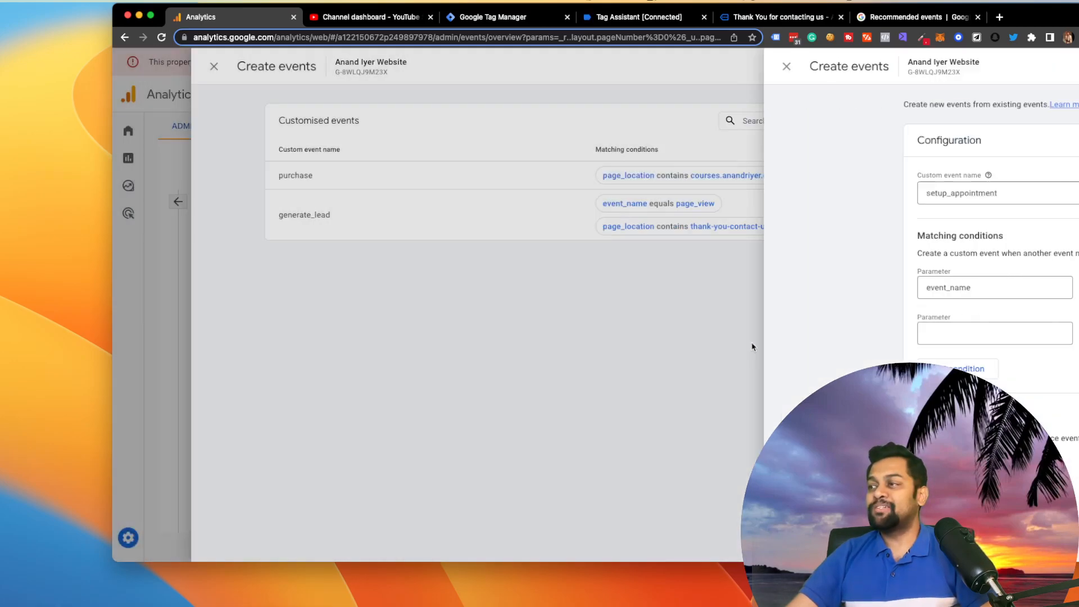
click(290, 68)
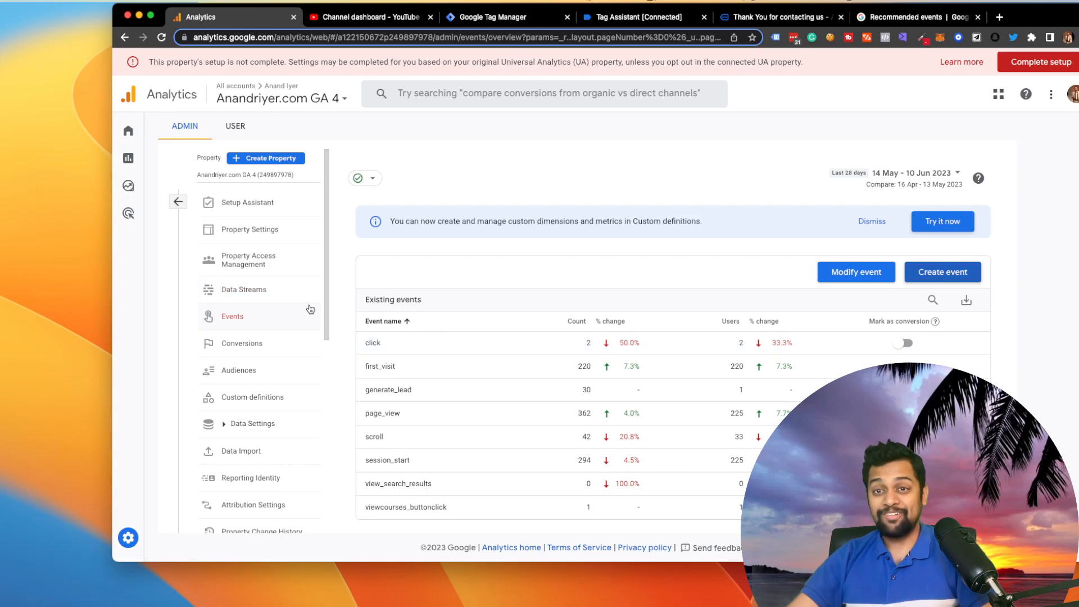
- Open the property's Audiences settings from Admin and start a new custom audience from scratch
mouse_move(140, 545)
click(191, 531)
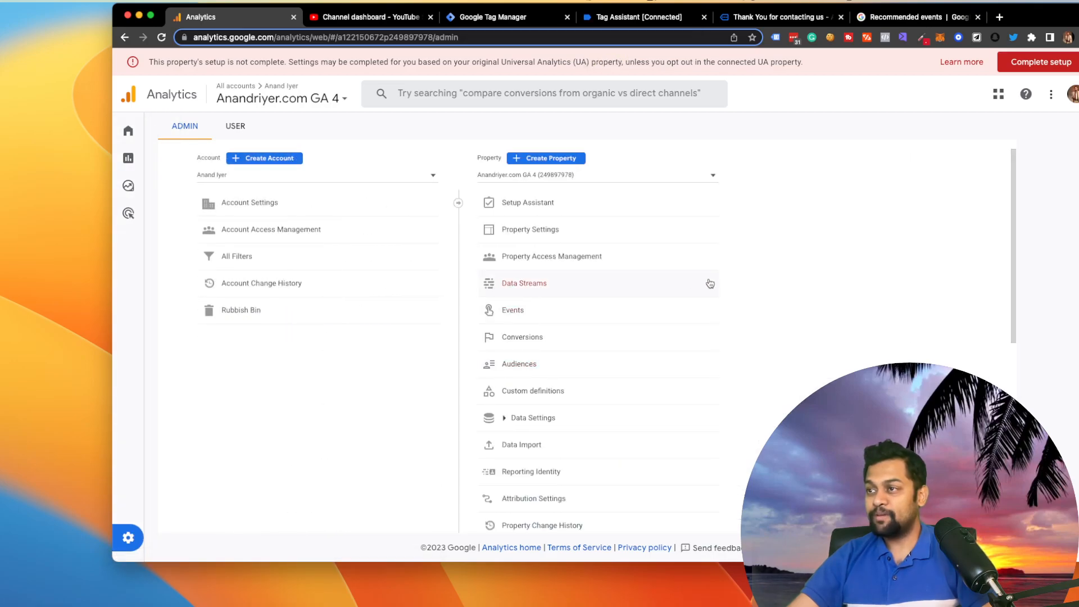
click(577, 366)
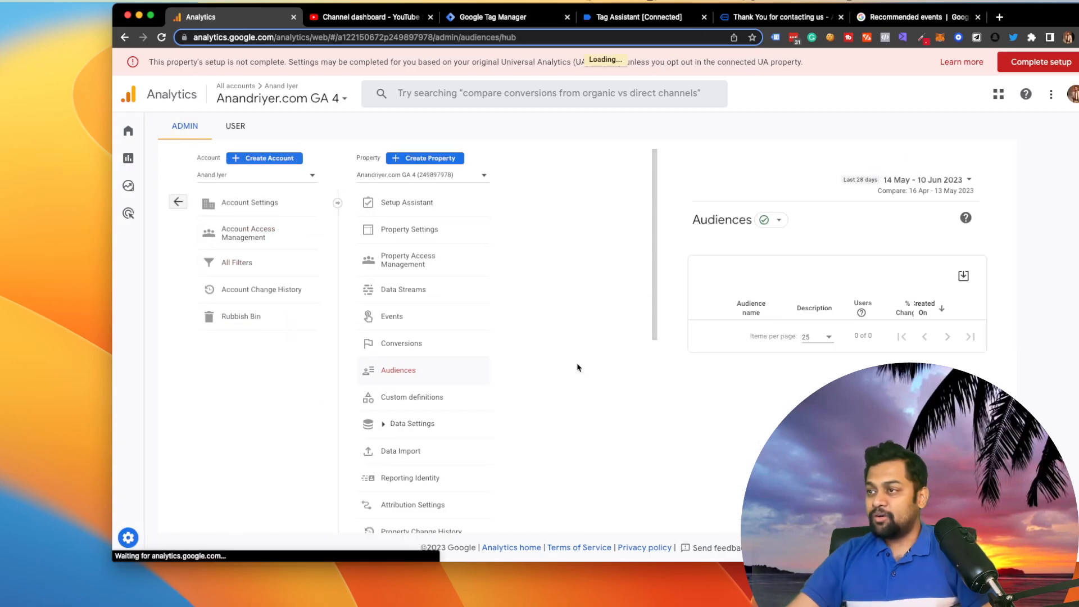
click(937, 276)
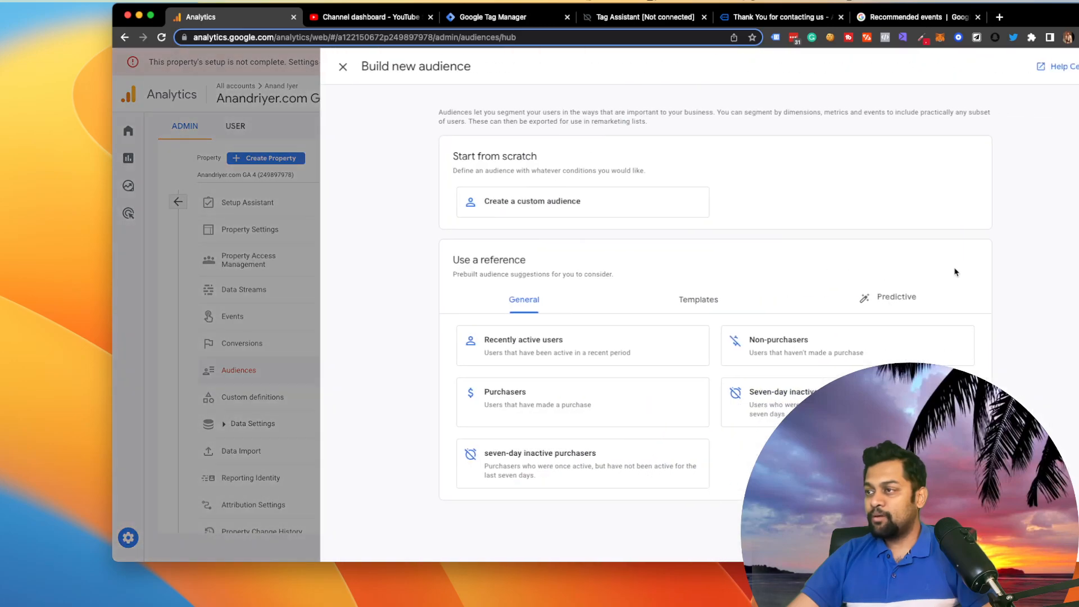
click(514, 209)
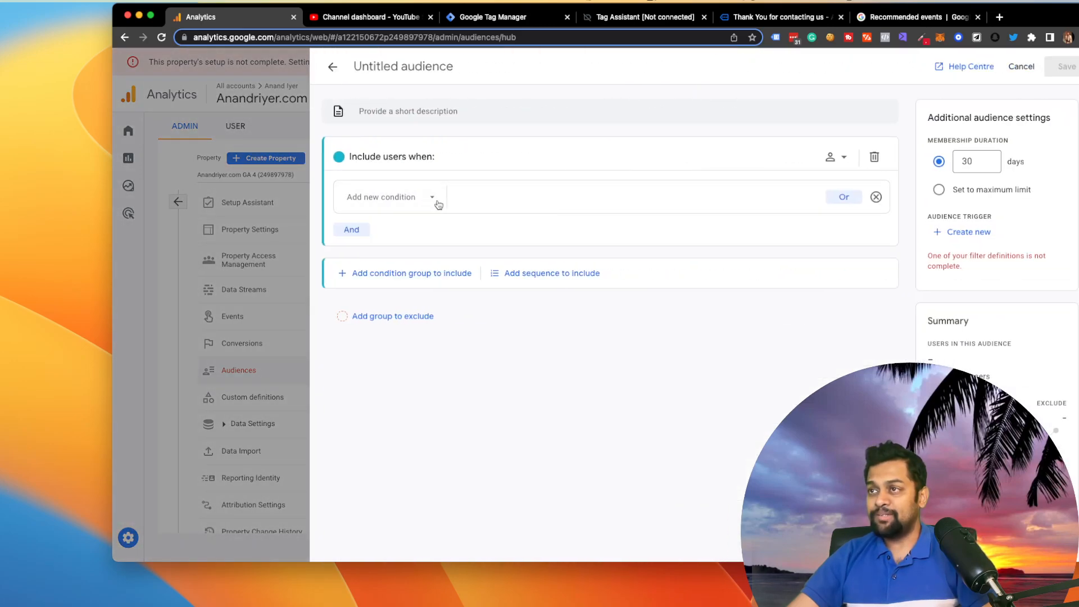
- Find "purchase" among the condition items and include users when in_app_purchase occurs
click(448, 201)
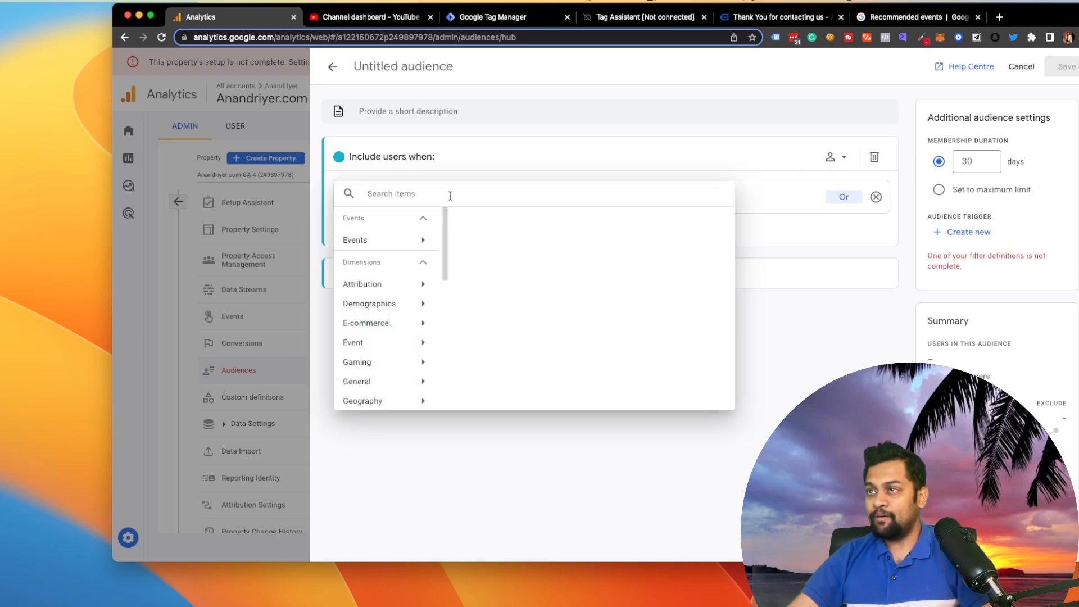
text(purchase)
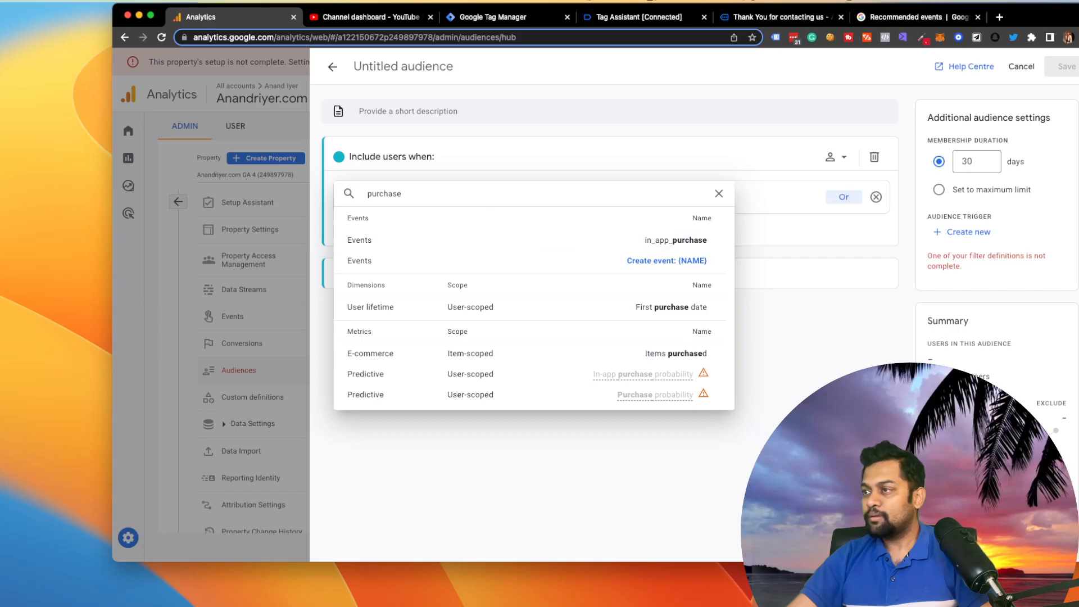
click(483, 240)
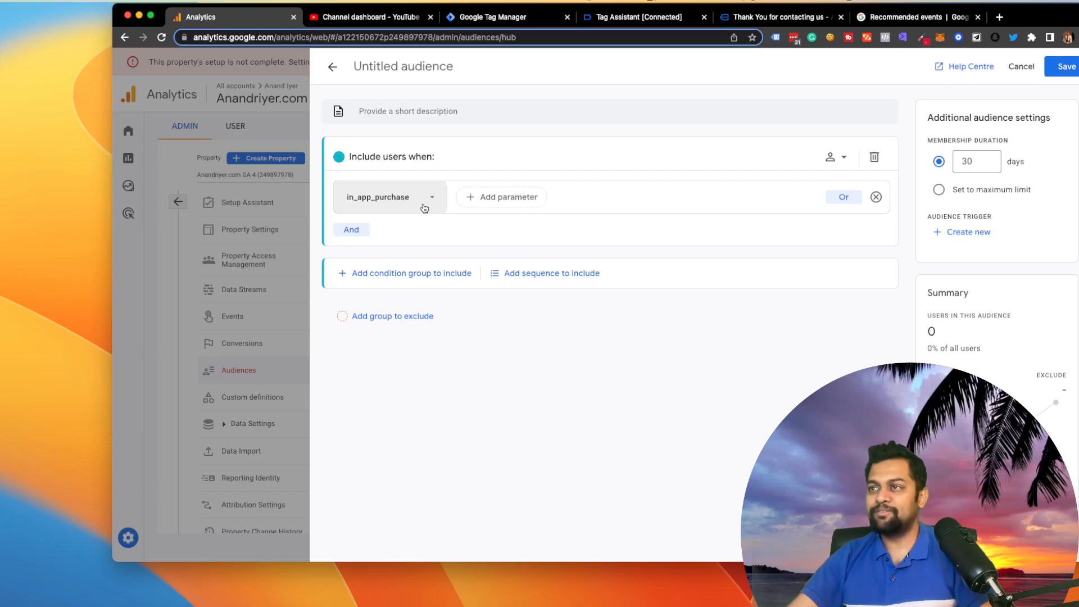
- Add an Event count parameter greater than 10 to the in_app_purchase condition
click(530, 204)
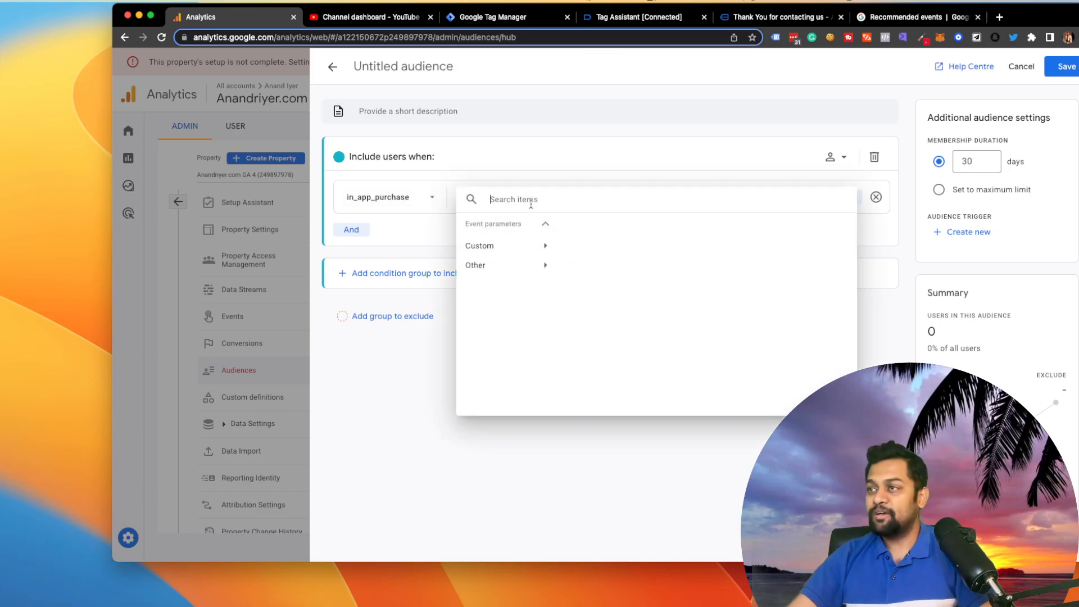
text(event)
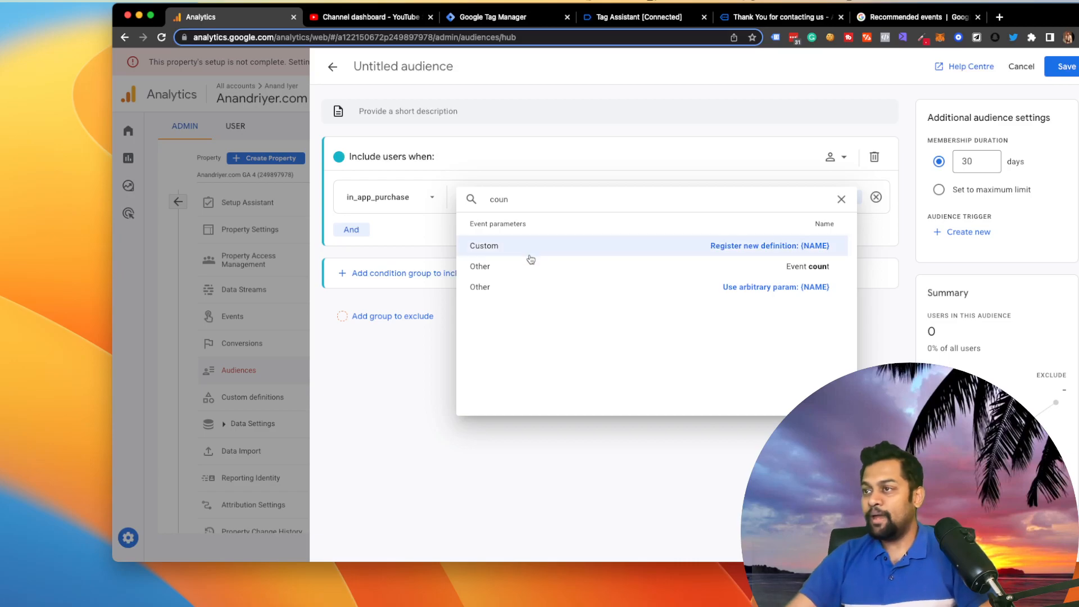
click(530, 265)
click(519, 285)
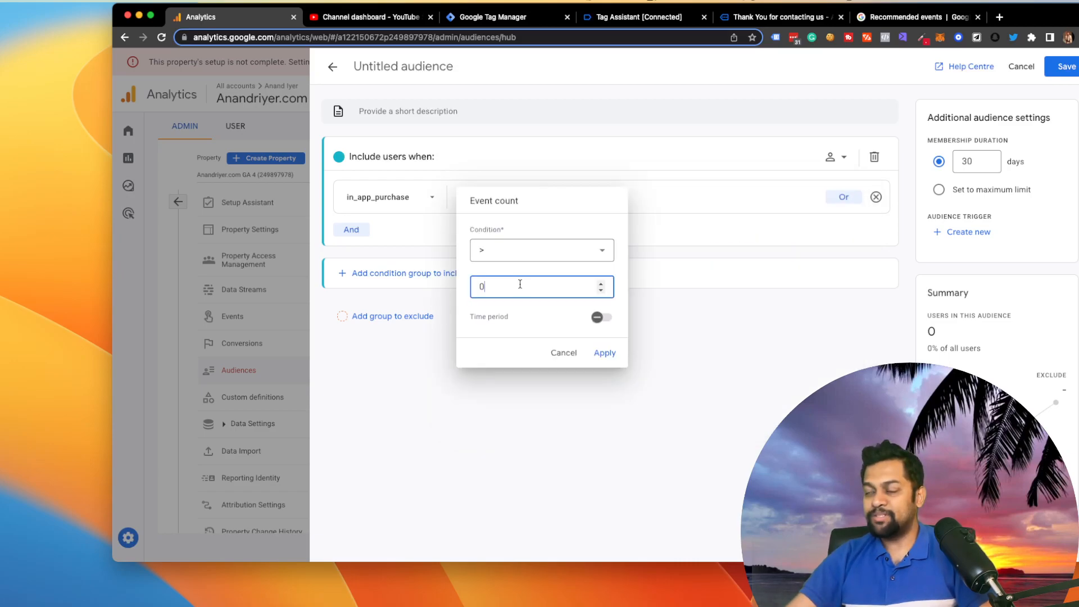
key(BackSpace)
text(10)
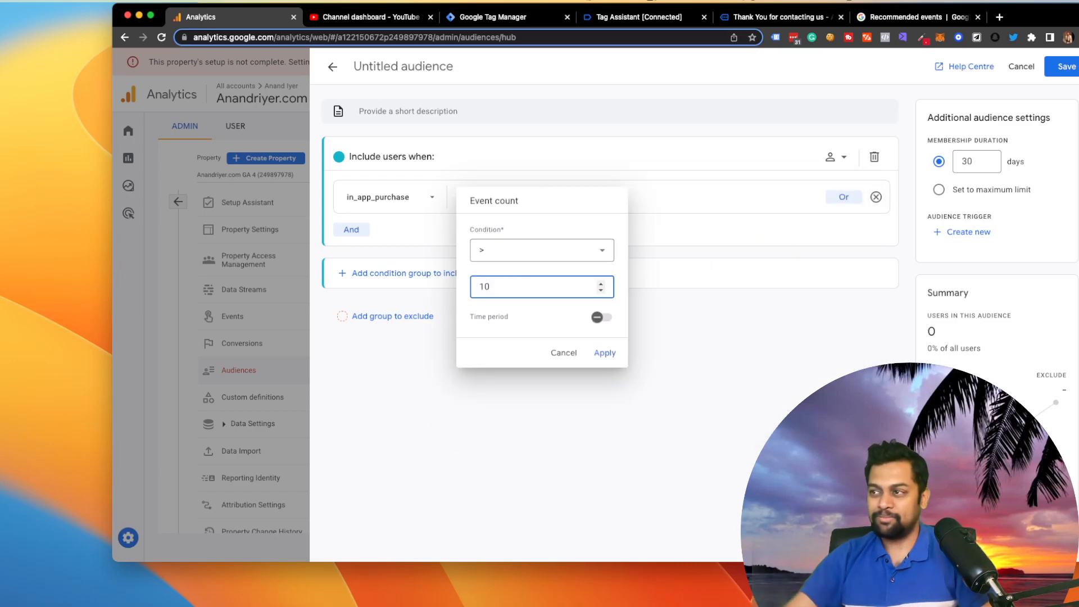
click(612, 356)
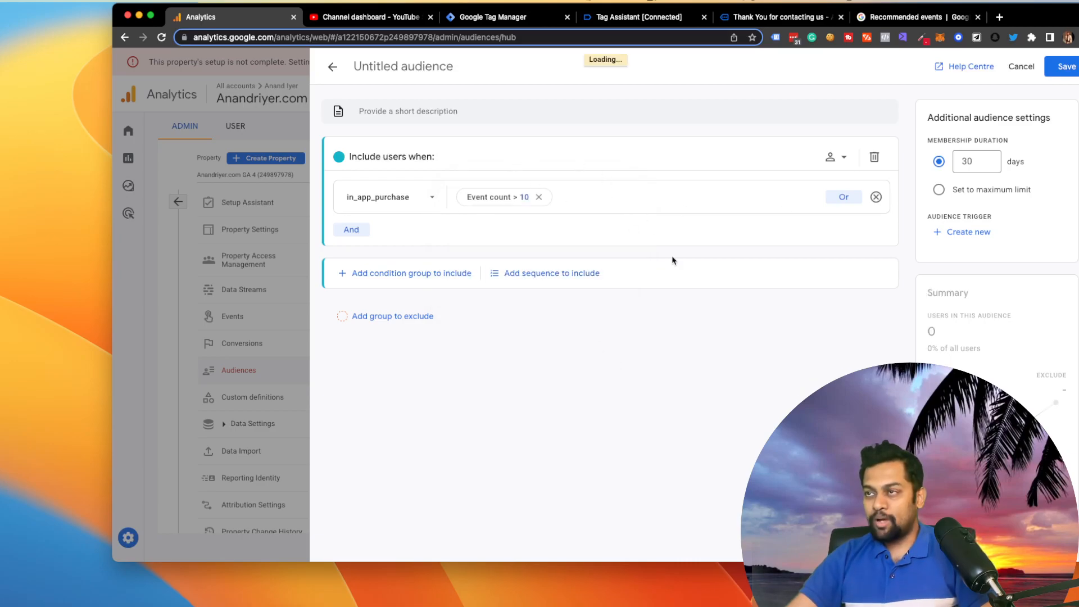
- Remove the Event count parameter and the in_app_purchase condition from the audience
click(538, 197)
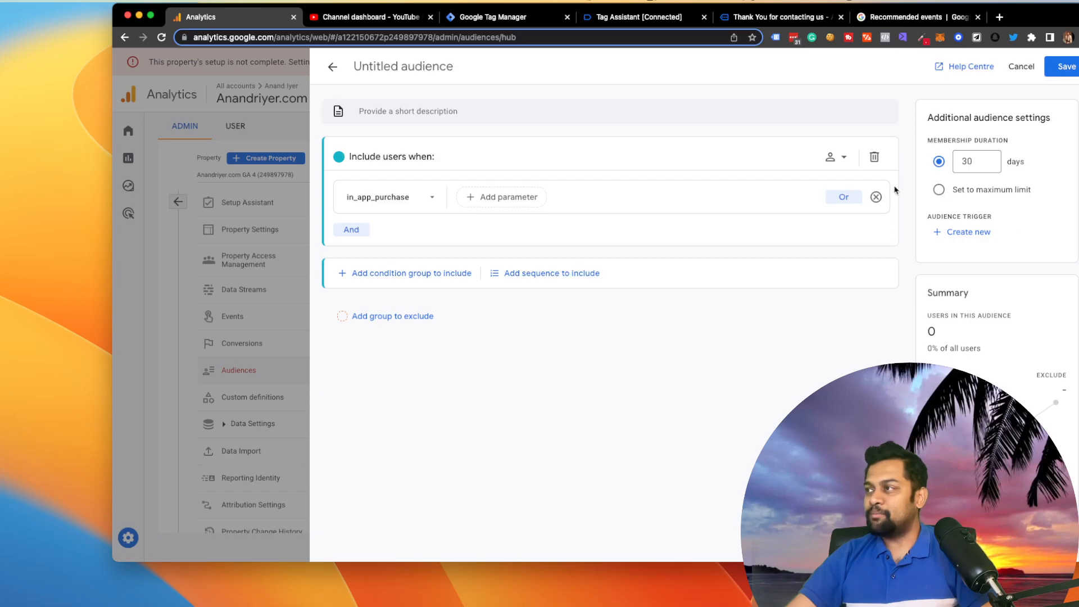
click(876, 197)
click(410, 145)
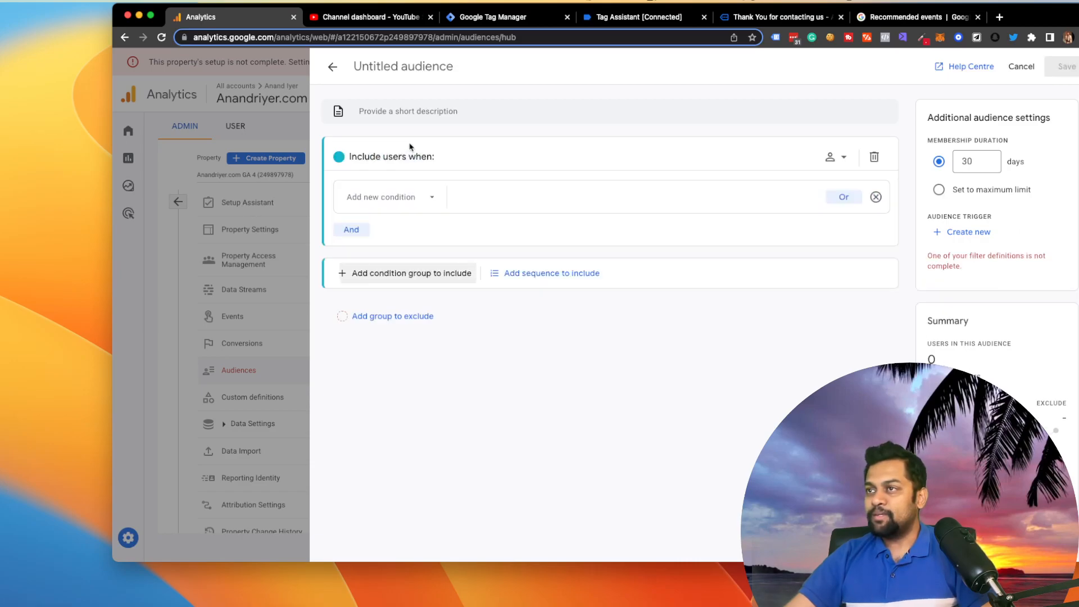
- Search the audience condition items for "sess" and look through the session-related dimensions
click(402, 194)
text(sess)
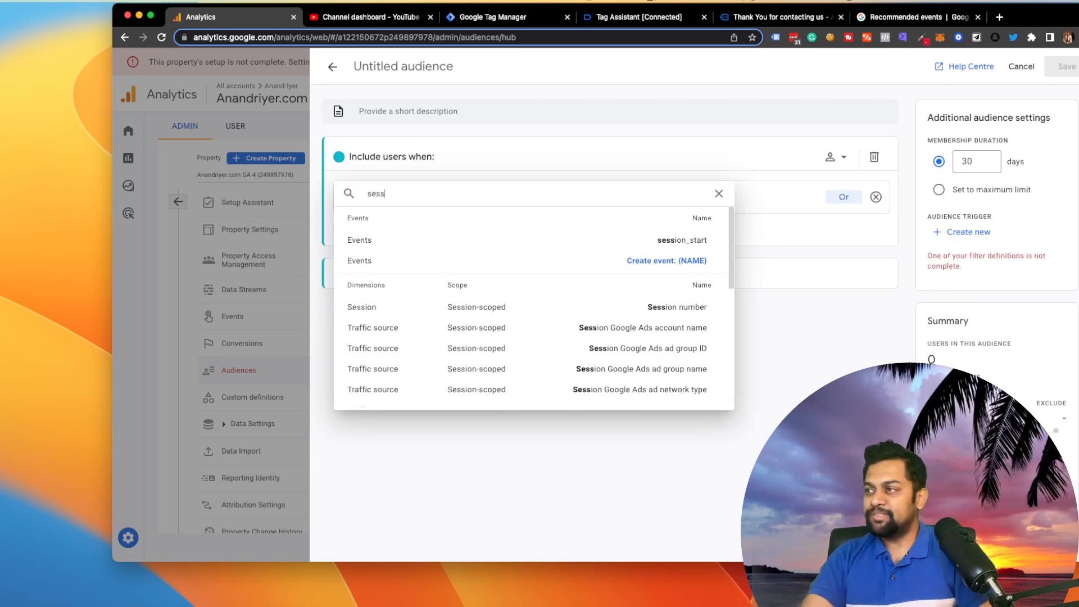
scroll(648, 310, down, 5)
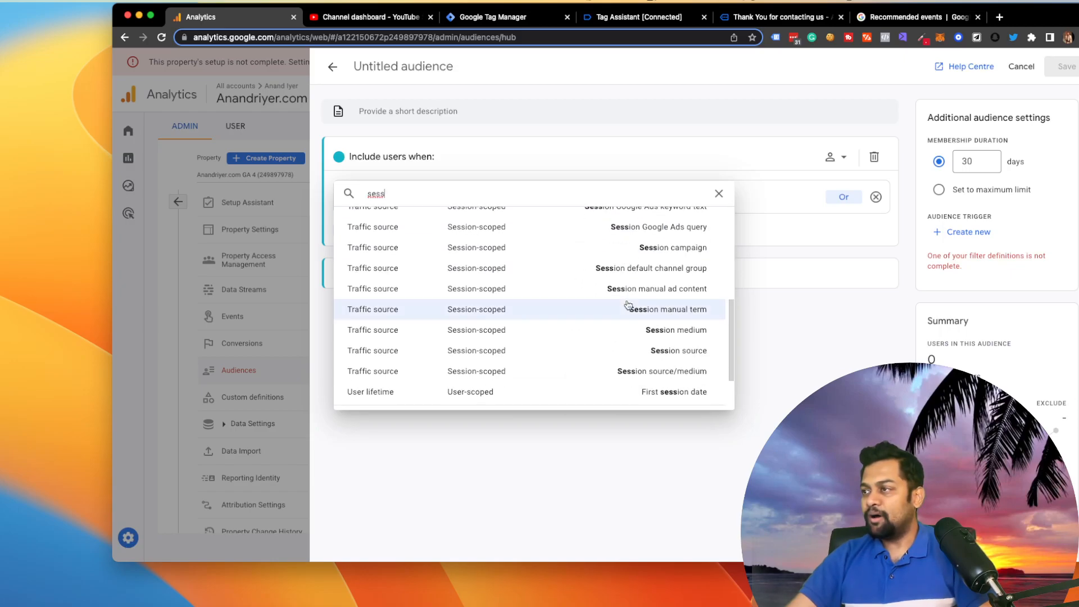
scroll(643, 312, down, 1)
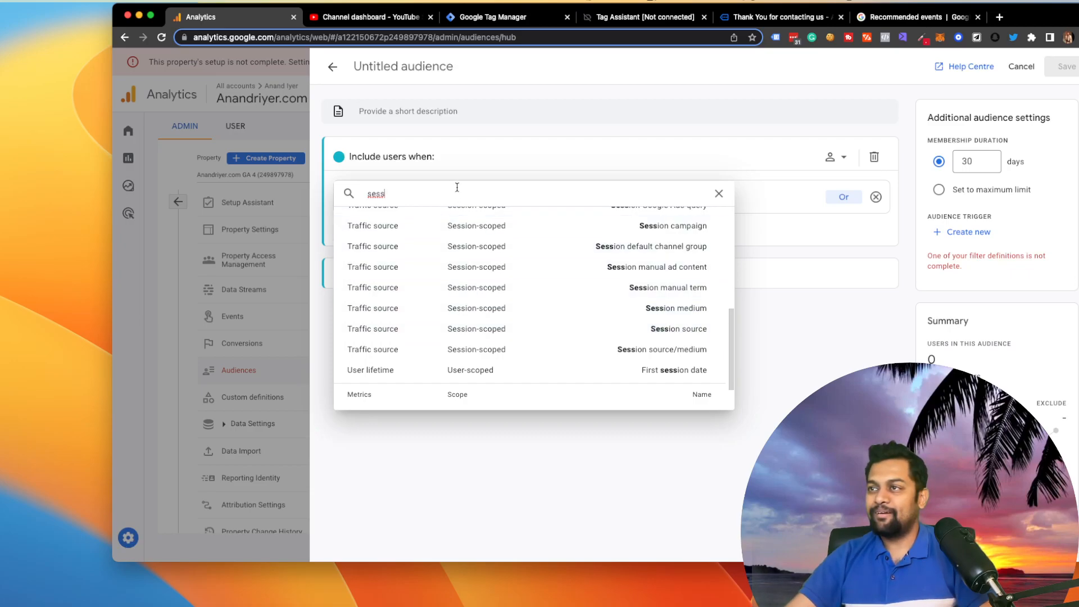
- Search the audience condition items for "enga" to look for an engagement metric
key(super+a)
text(e)
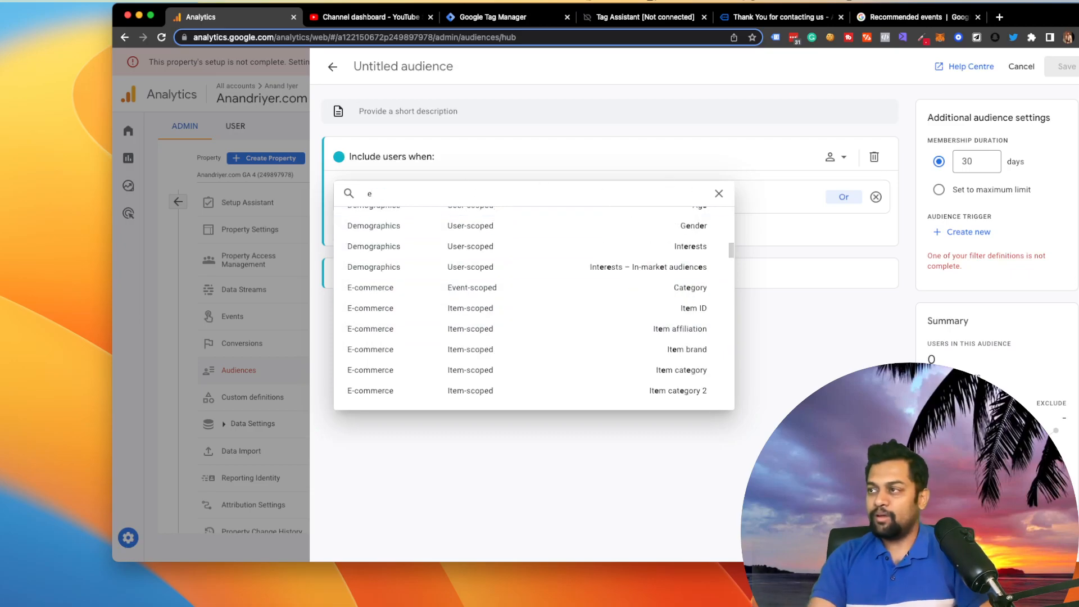
key(BackSpace)
text(av)
key(BackSpace)
key(BackSpace)
text(enga)
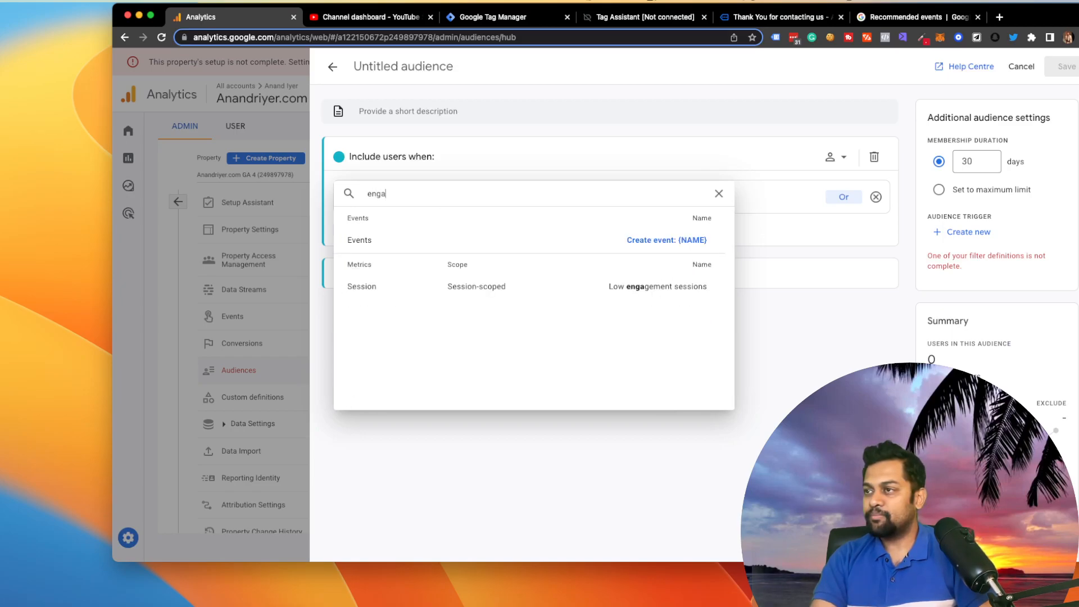
- Search the audience condition items for "time" instead
key(BackSpace)
key(BackSpace)
key(BackSpace)
key(BackSpace)
text(time)
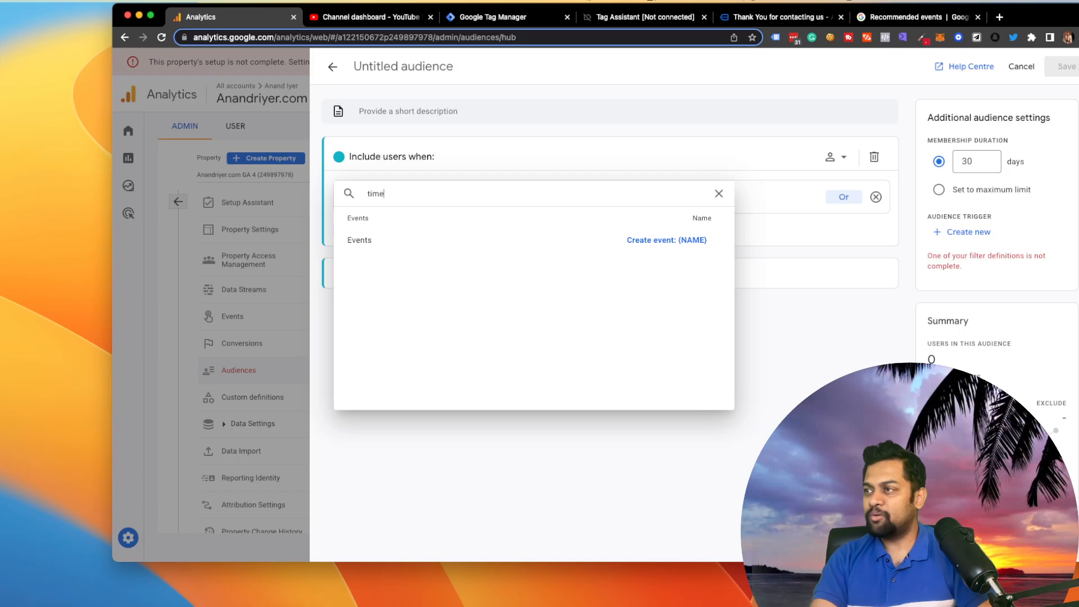
- Clear the item search and set the audience condition to the Page / screen dimension "Page title and screen class"
key(BackSpace)
key(BackSpace)
key(BackSpace)
key(BackSpace)
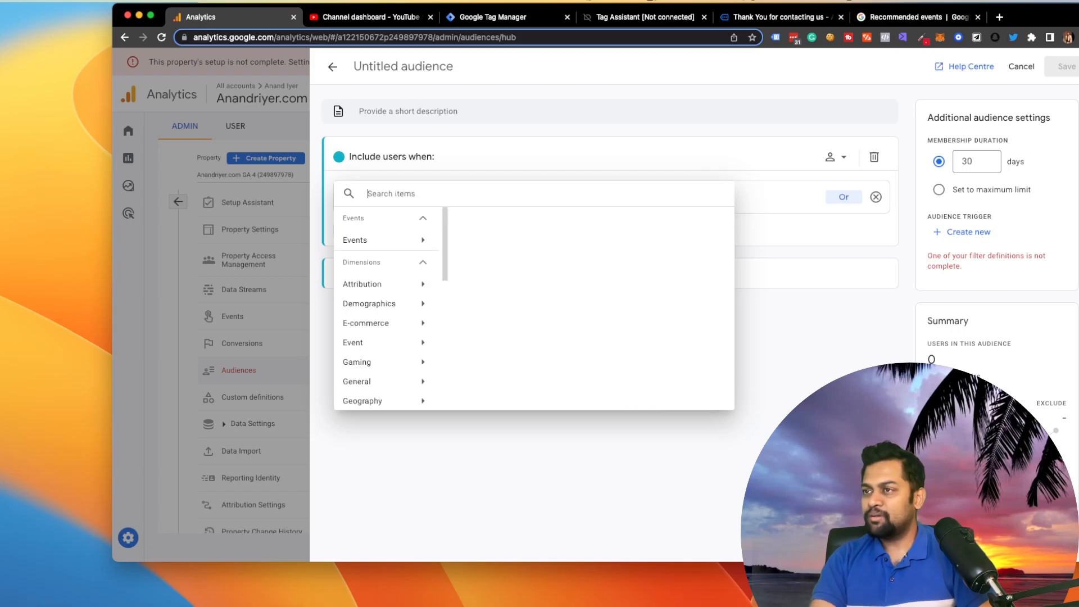
scroll(388, 315, down, 3)
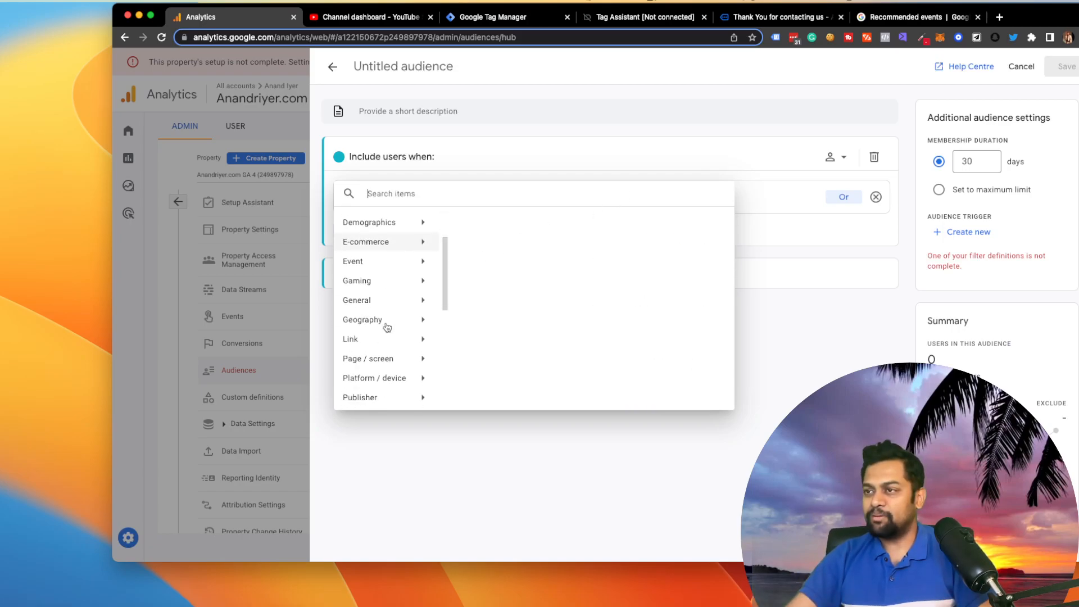
click(393, 356)
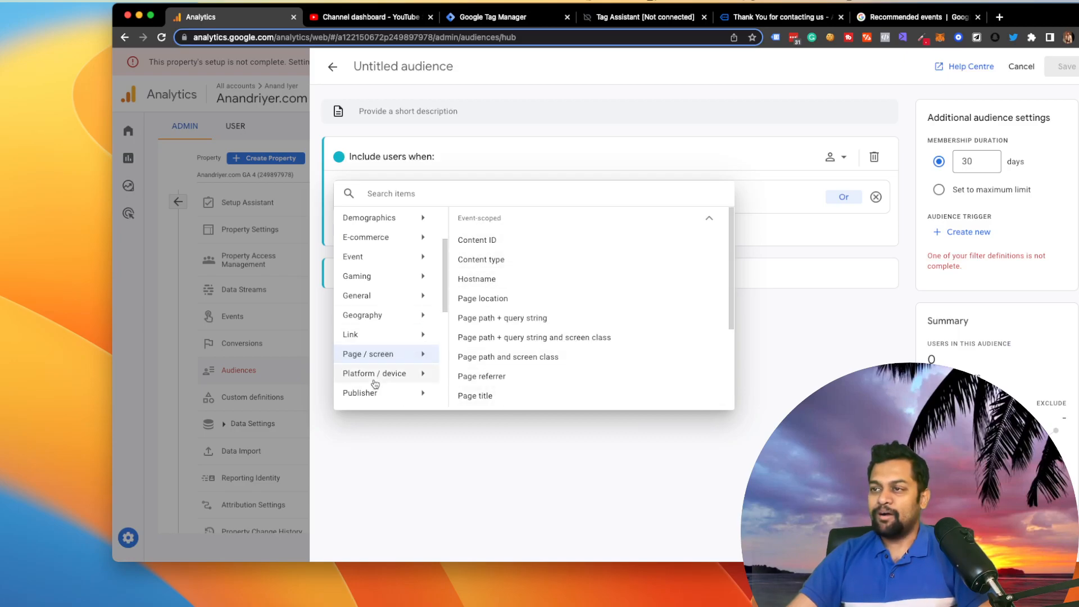
scroll(552, 338, down, 1)
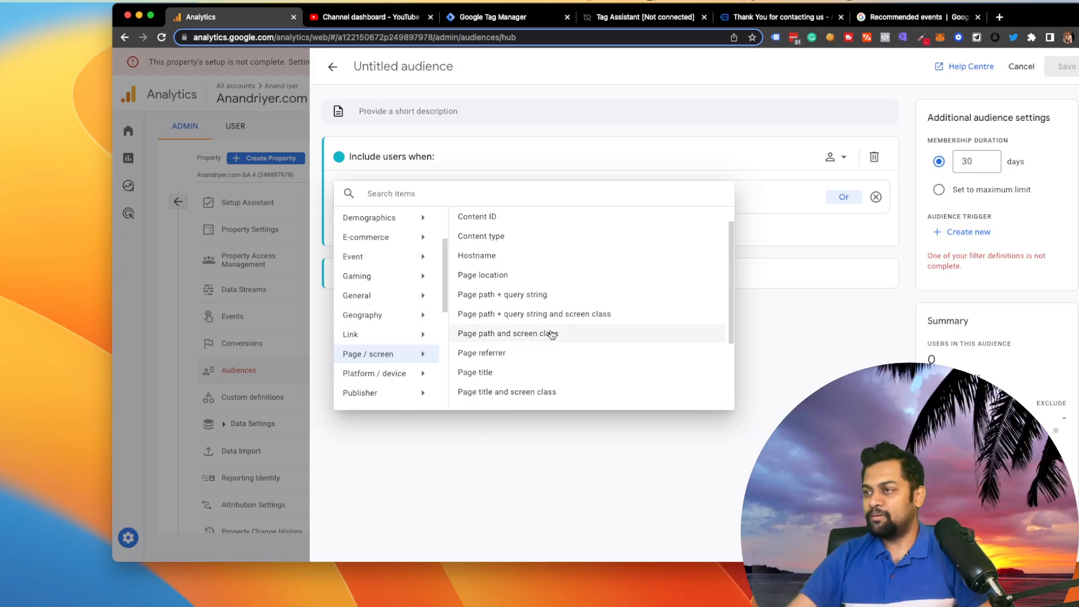
click(550, 392)
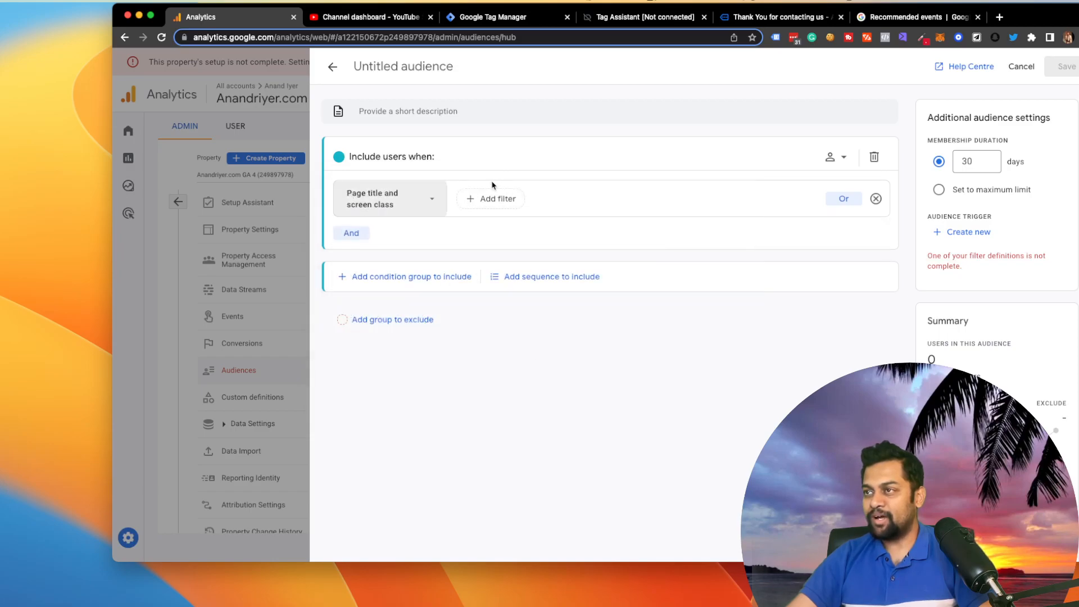
- Look at the "contains" filter values for the page title condition and at the Audience Trigger settings, leaving both unsaved
click(494, 198)
click(536, 262)
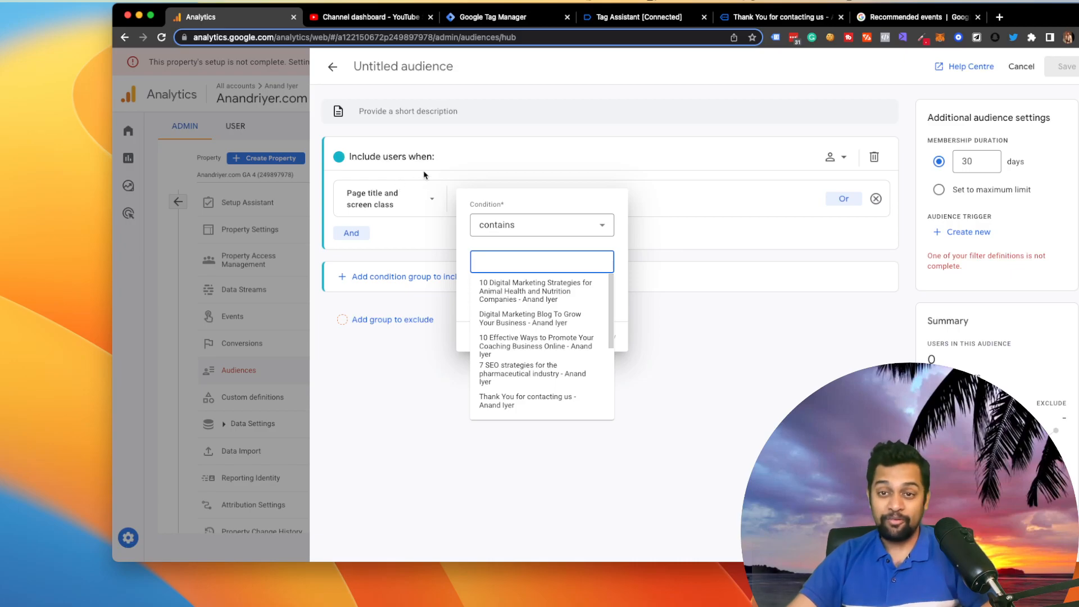
click(804, 377)
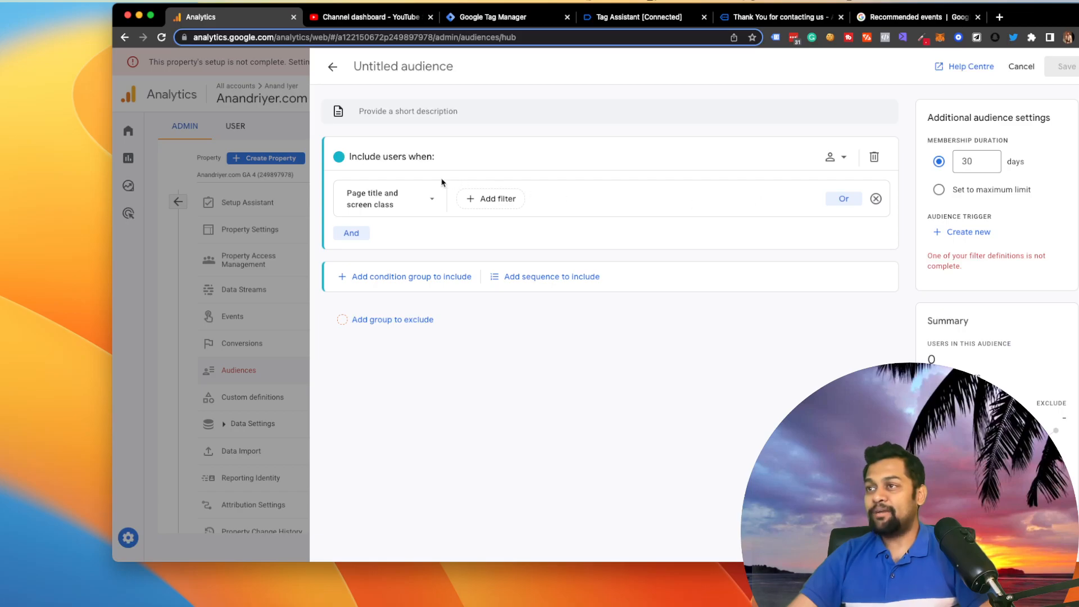
click(963, 233)
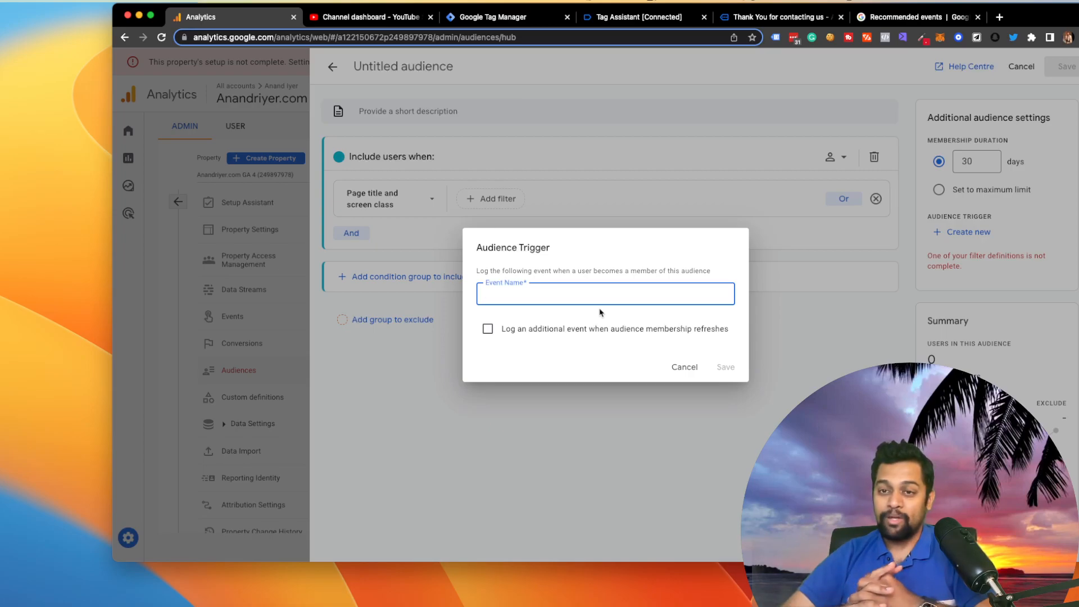
click(677, 366)
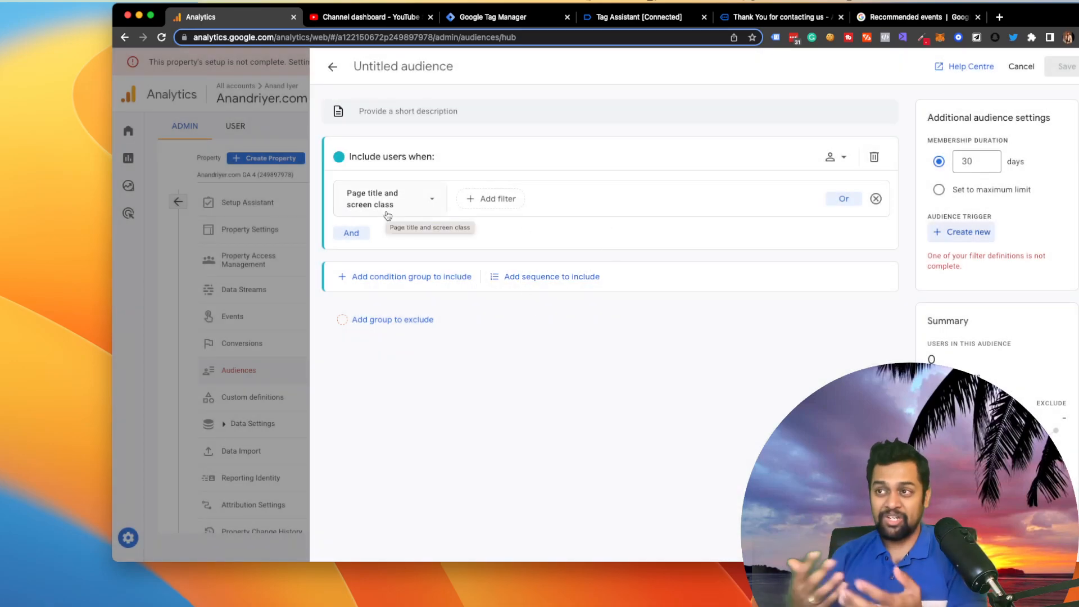
- Replace the page title condition with a new included condition group based on the session_start event
click(875, 198)
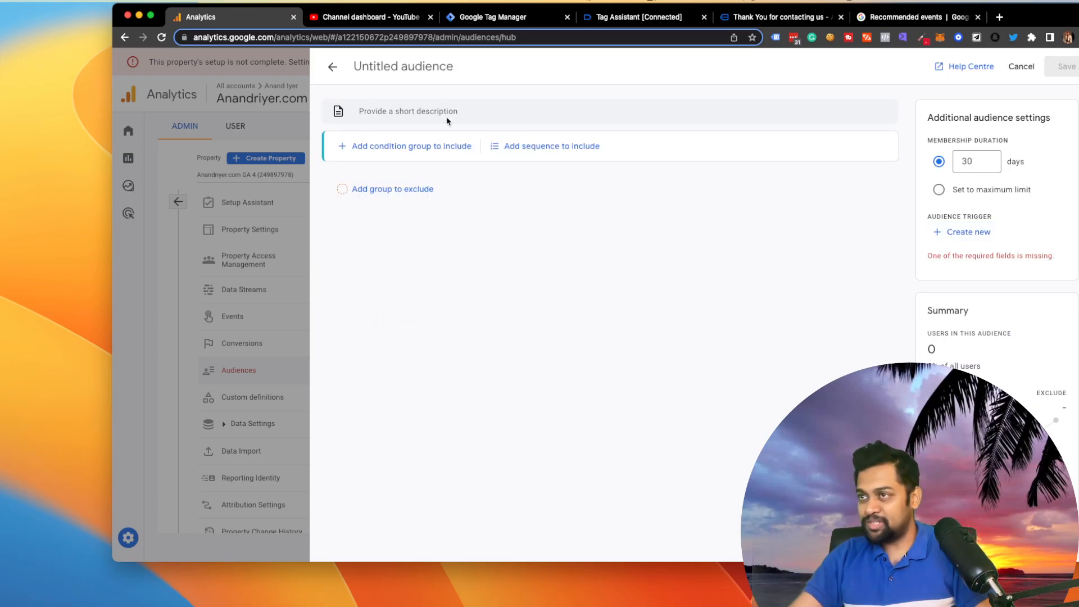
click(410, 145)
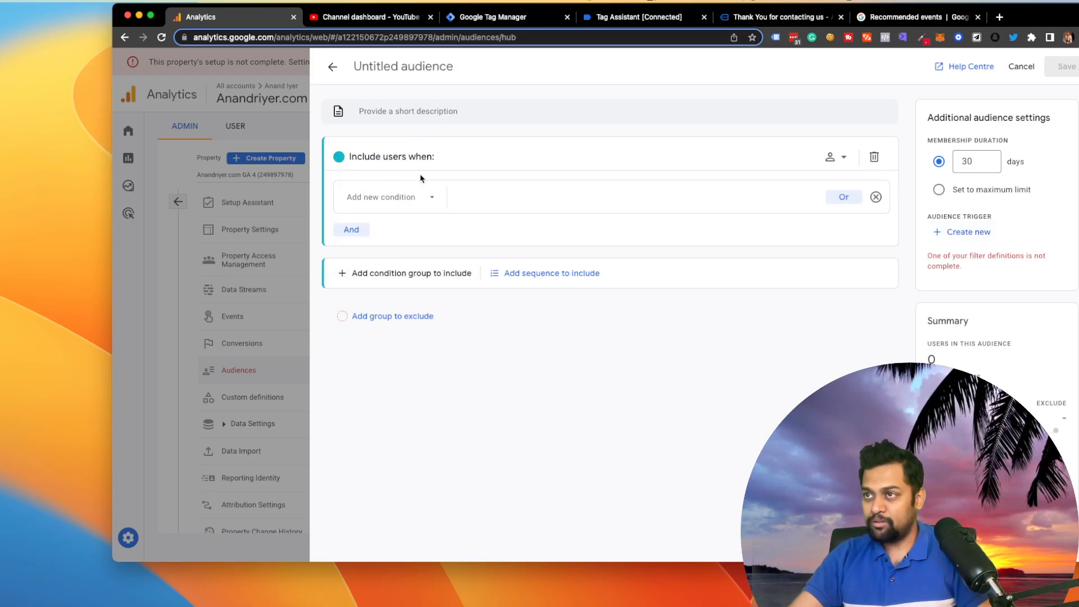
click(359, 200)
text(session)
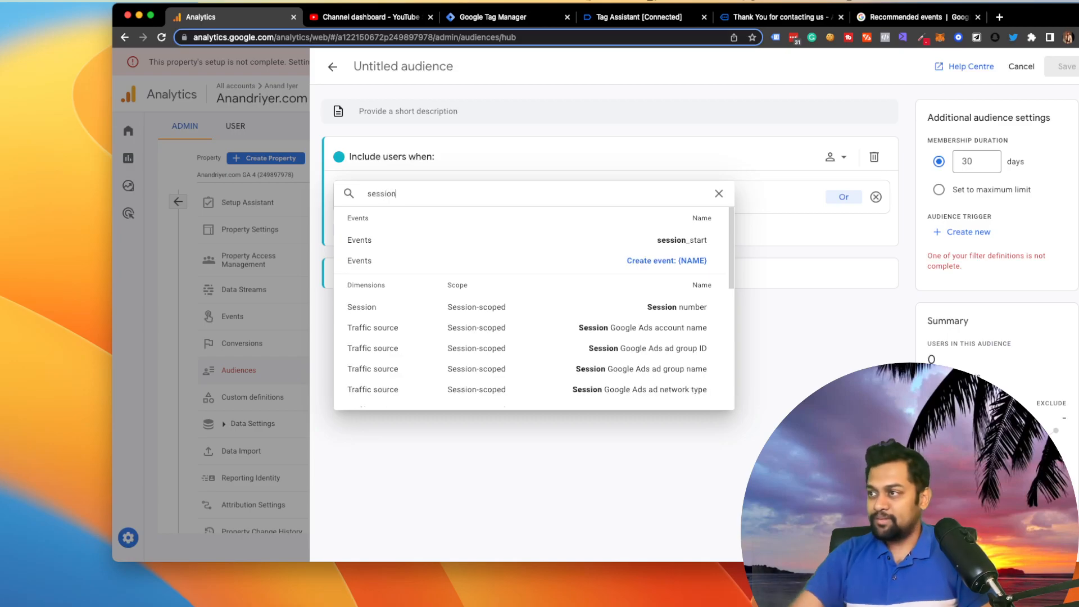
click(493, 236)
- Add an Event count parameter greater than 2 to the session_start condition
click(519, 207)
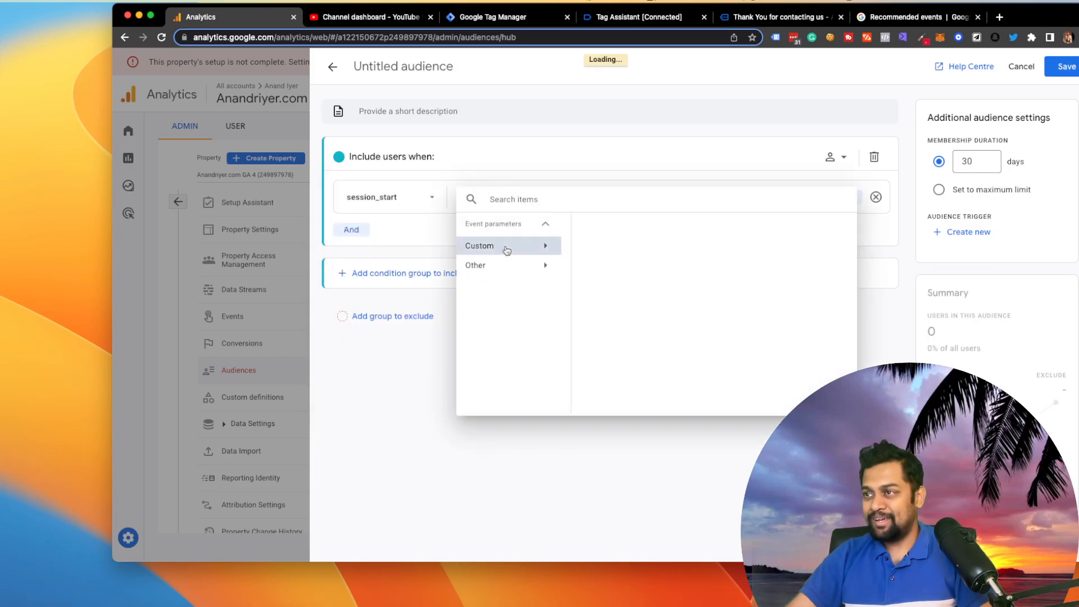
text(comp)
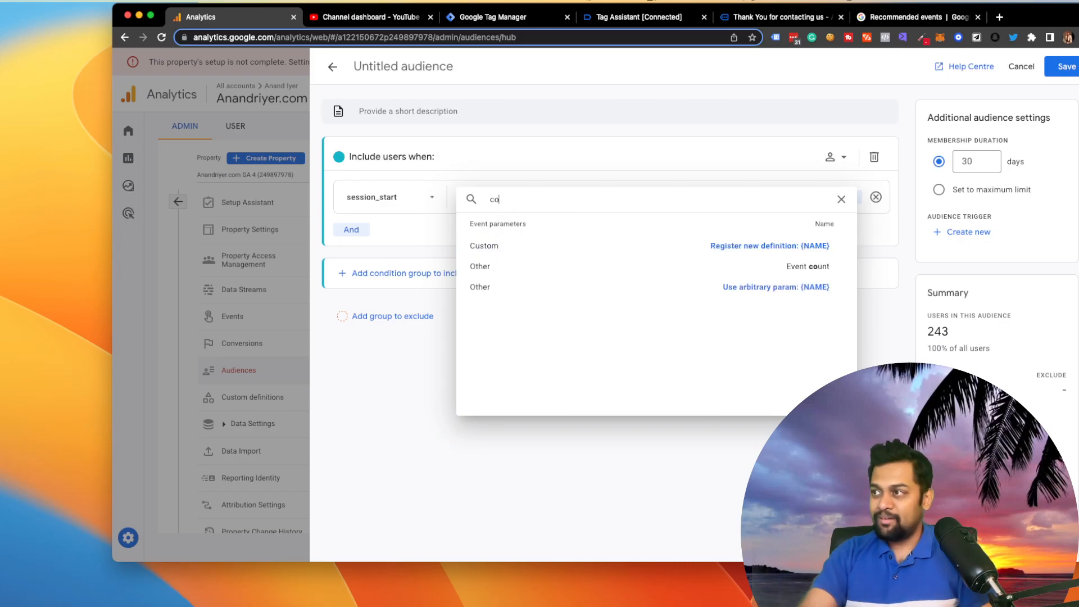
key(BackSpace)
key(BackSpace)
key(BackSpace)
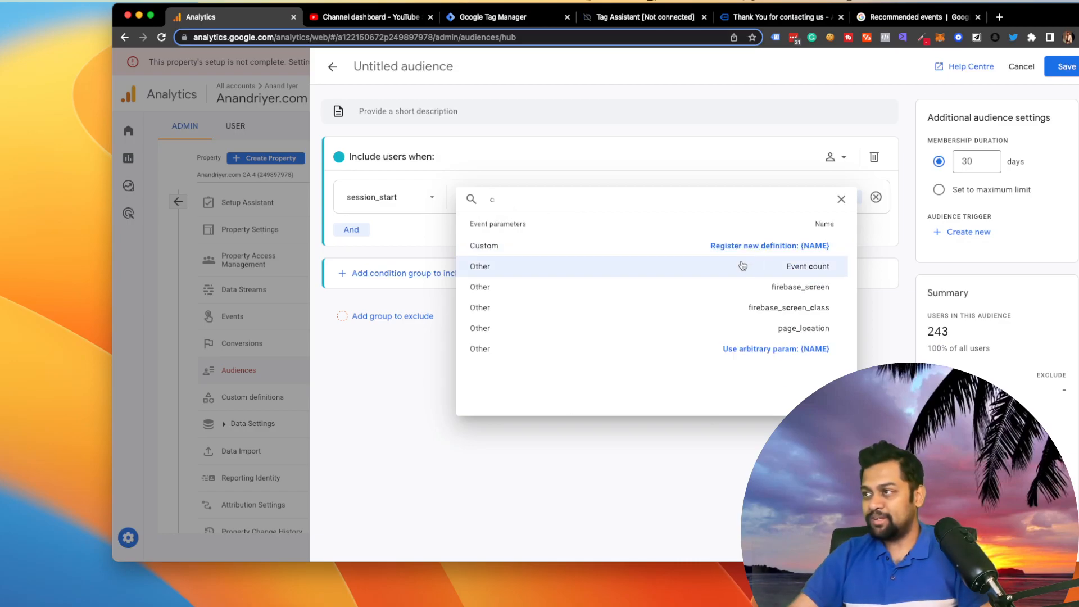
click(747, 267)
double_click(529, 285)
text(2)
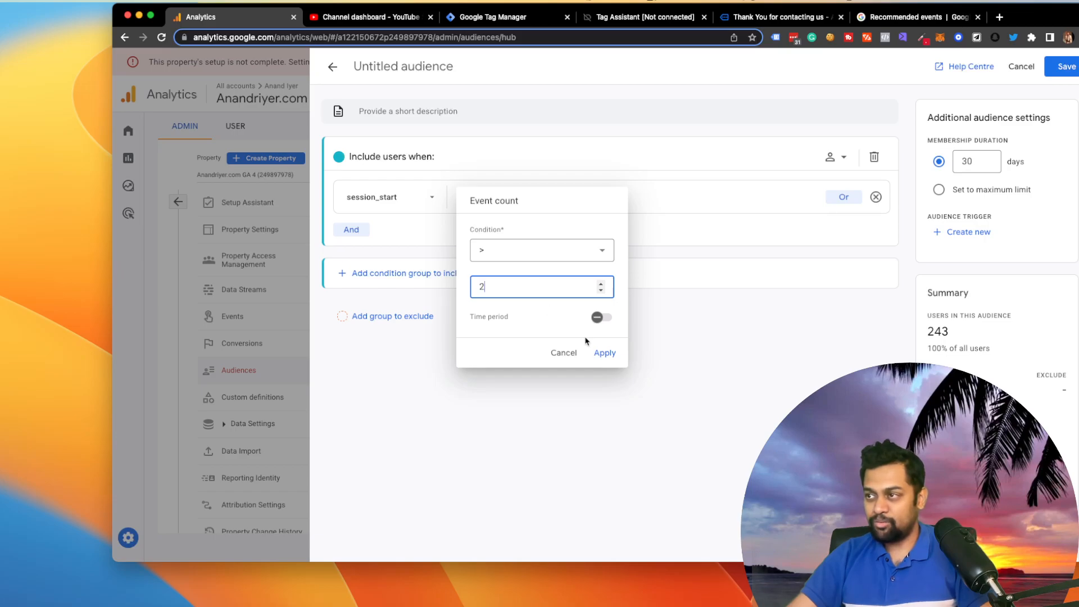
click(605, 352)
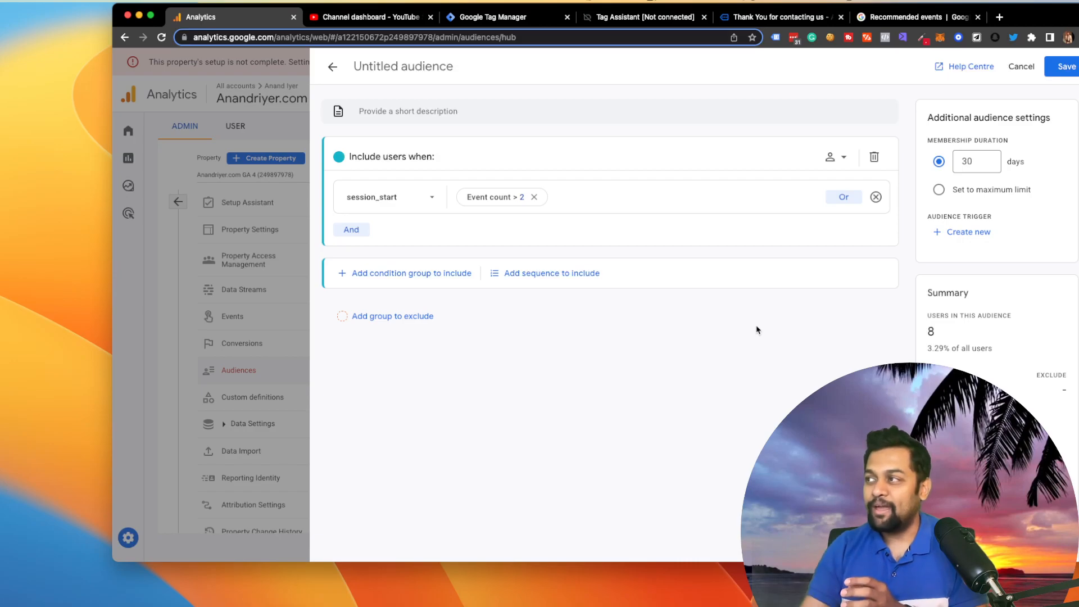
- Look at the Audience Trigger settings and abandon the untitled audience, returning to the Audiences list
click(970, 232)
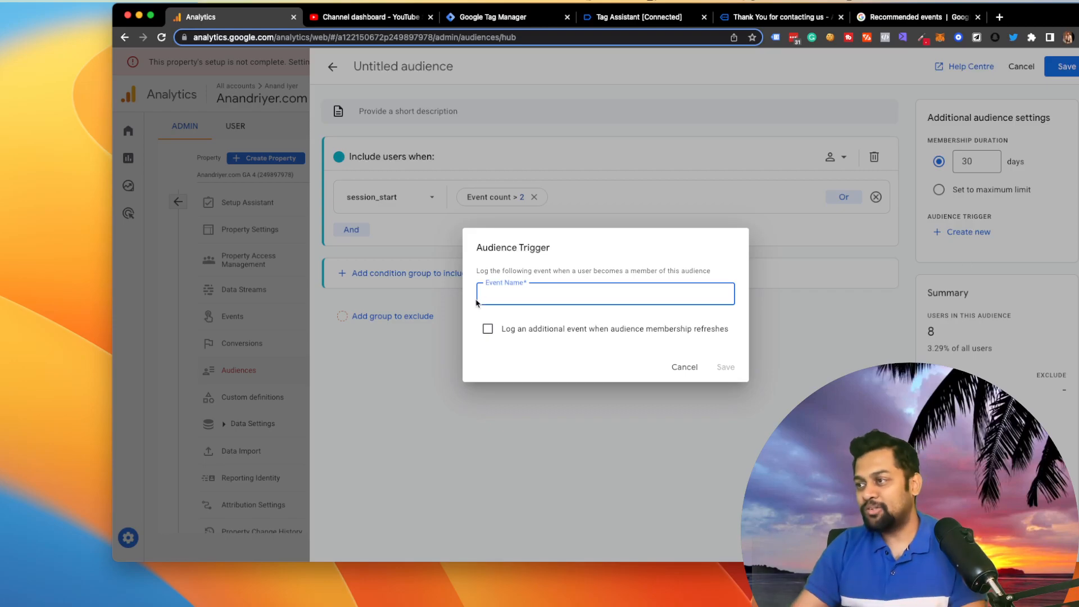
click(675, 368)
click(333, 69)
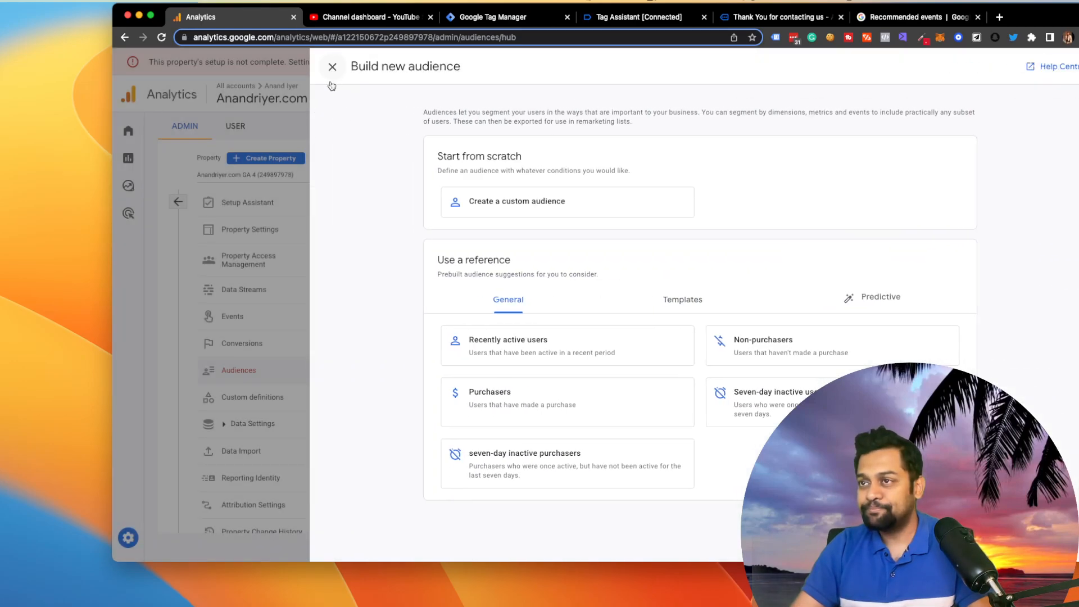
click(328, 70)
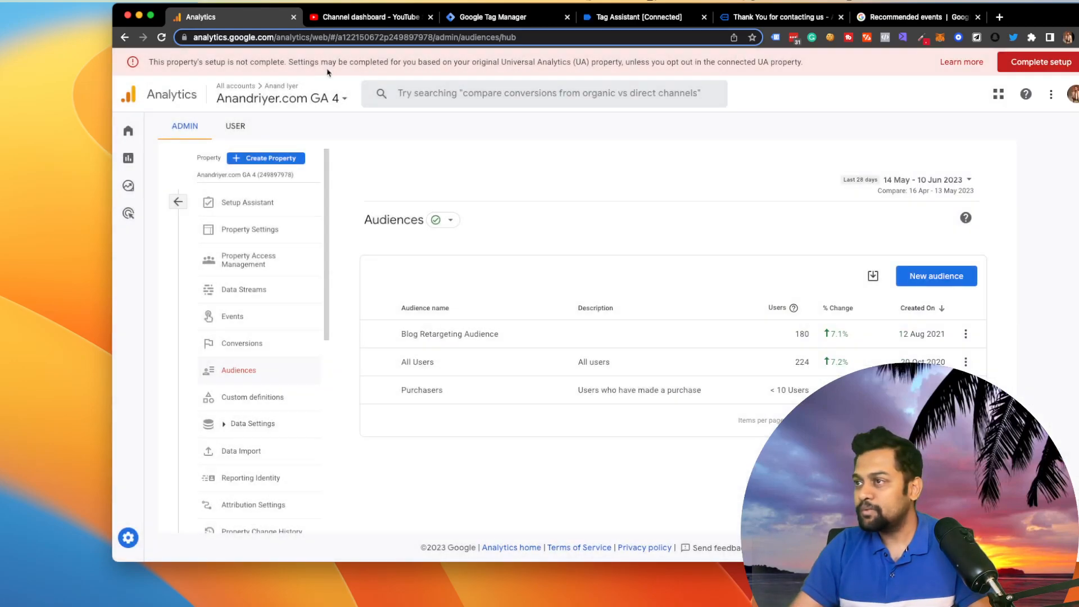
- Look at the property's existing events and the Conversions report under Engagement
click(247, 325)
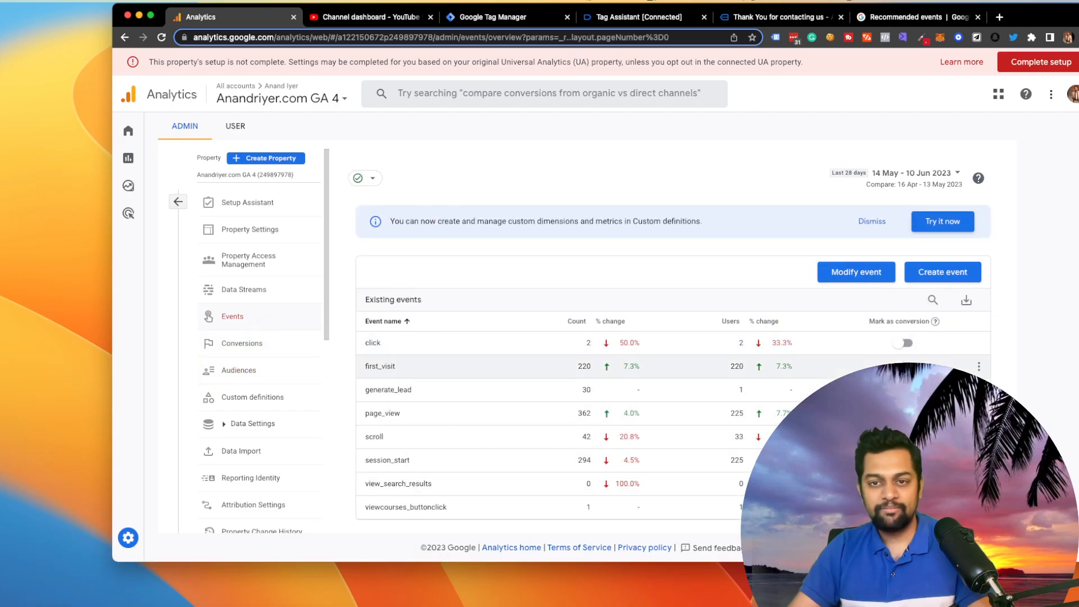
click(128, 158)
click(216, 216)
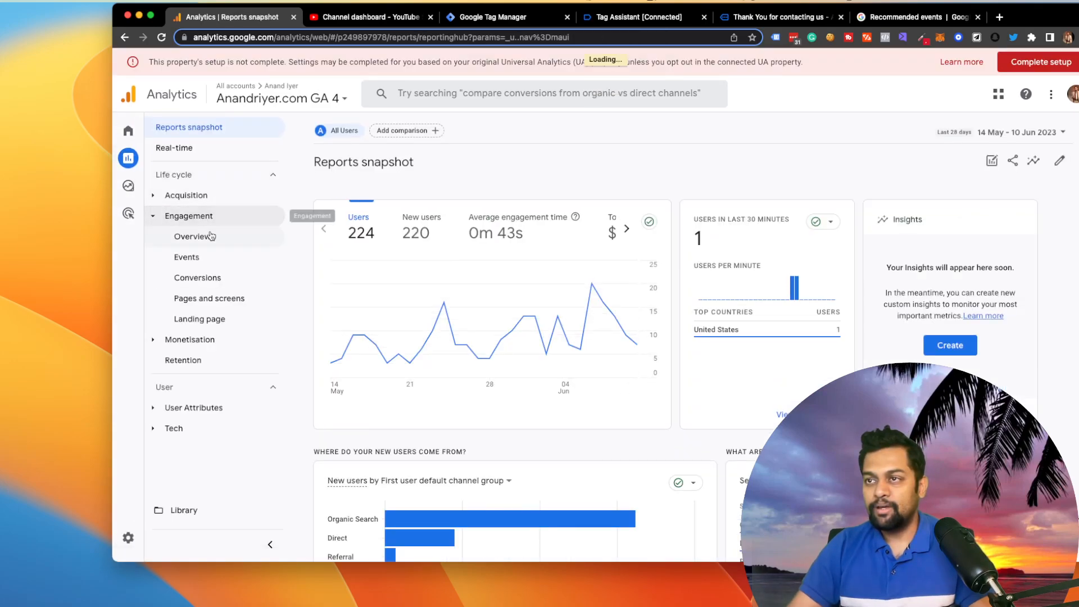
click(214, 281)
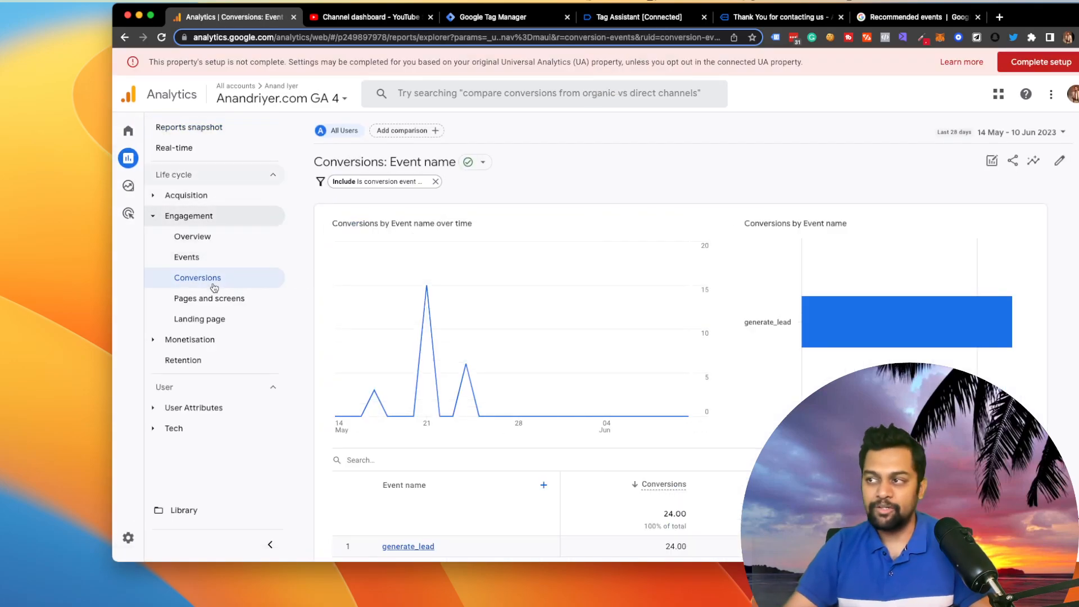
scroll(746, 373, down, 2)
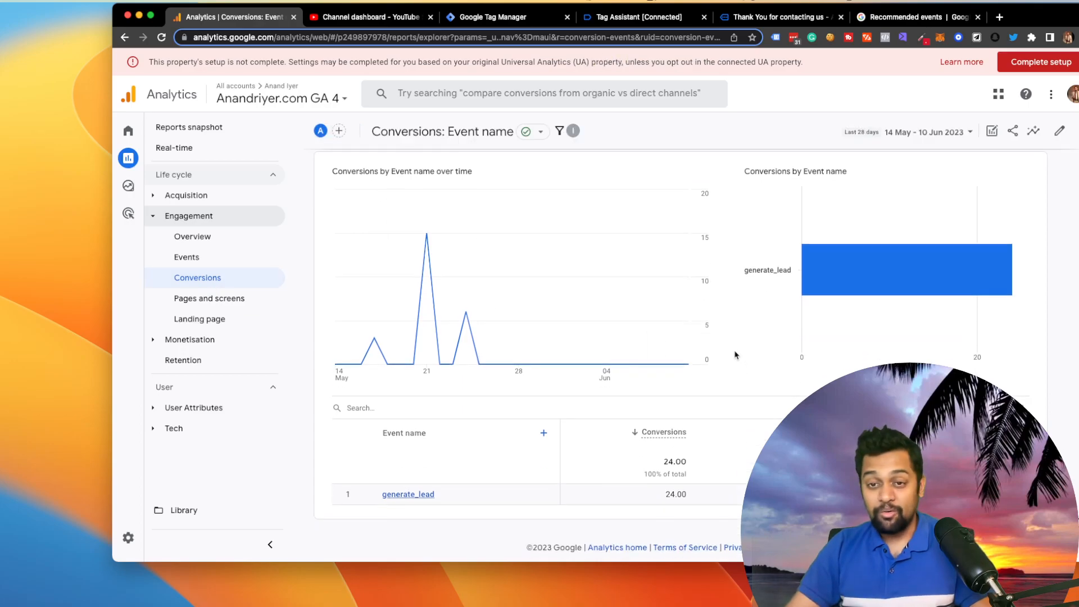